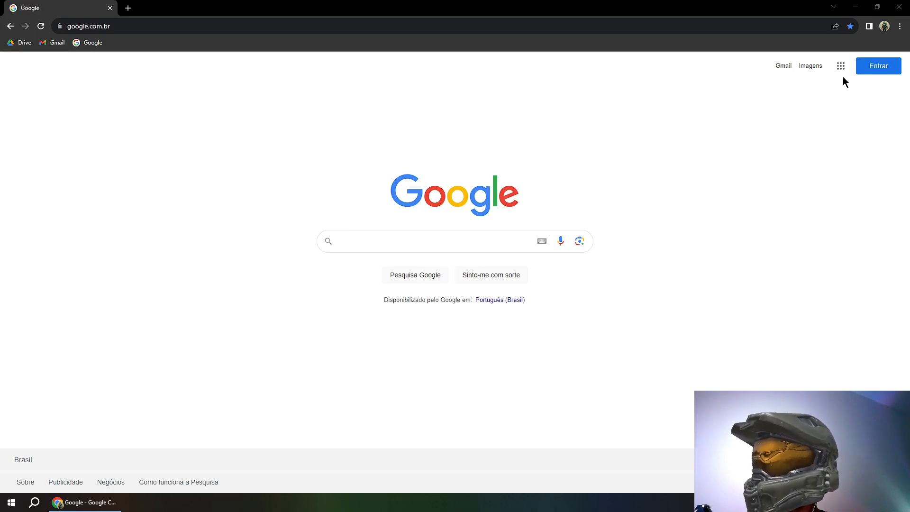
# Sign in to the Google account and open the suggested account settings review
pyautogui.click(876, 67)
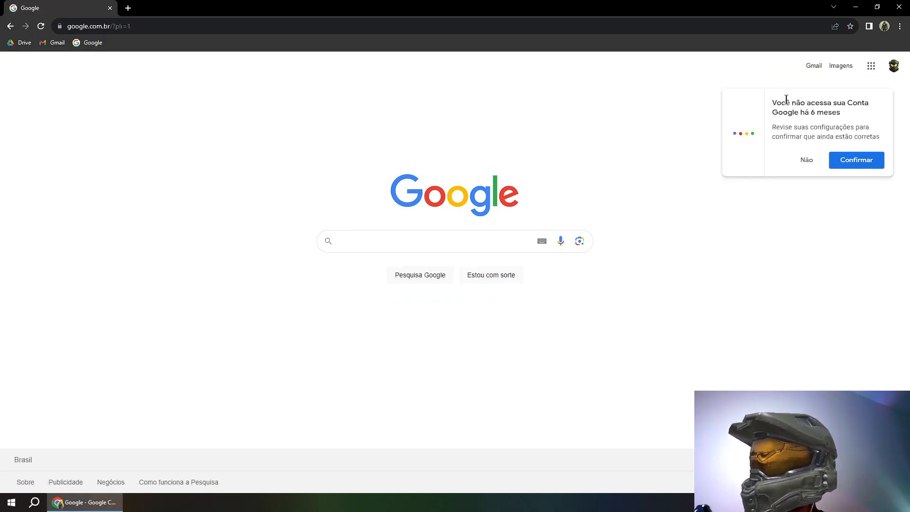
pyautogui.click(858, 161)
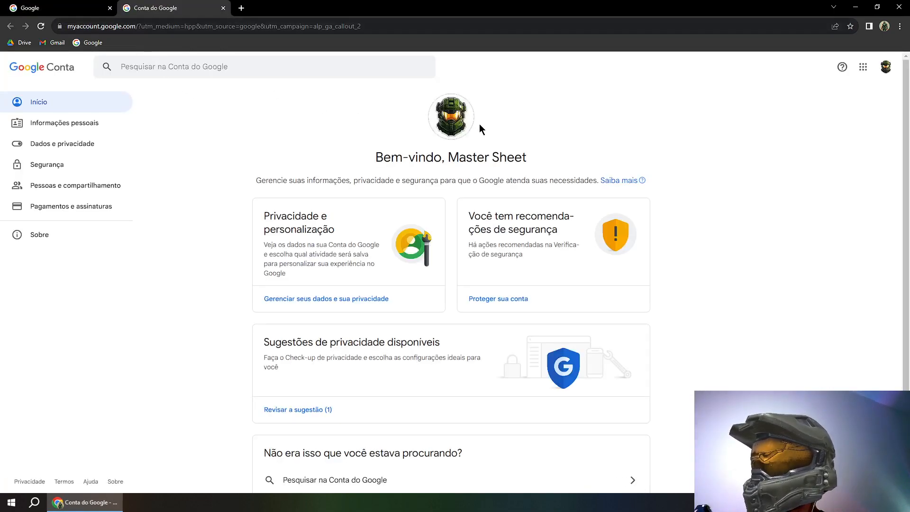
pyautogui.click(59, 7)
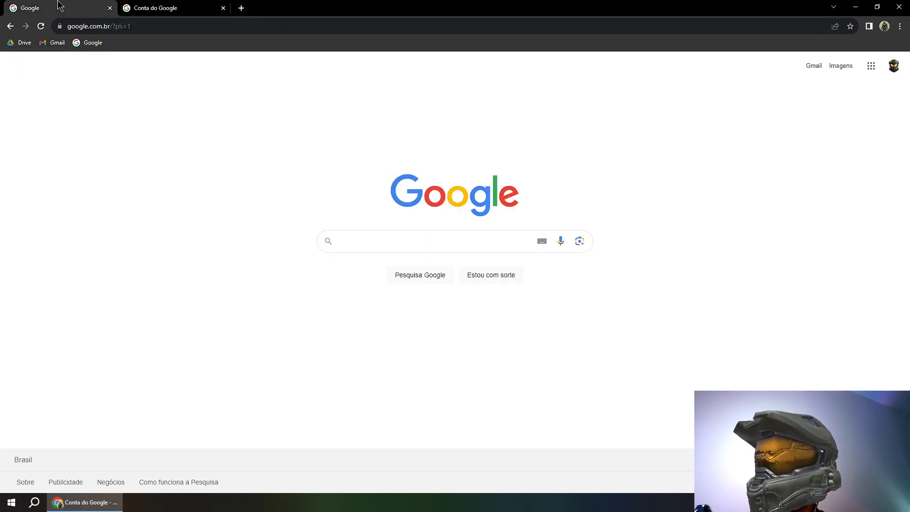
# Check the name and e-mail of the signed-in Google account, and close the account settings page
pyautogui.click(893, 66)
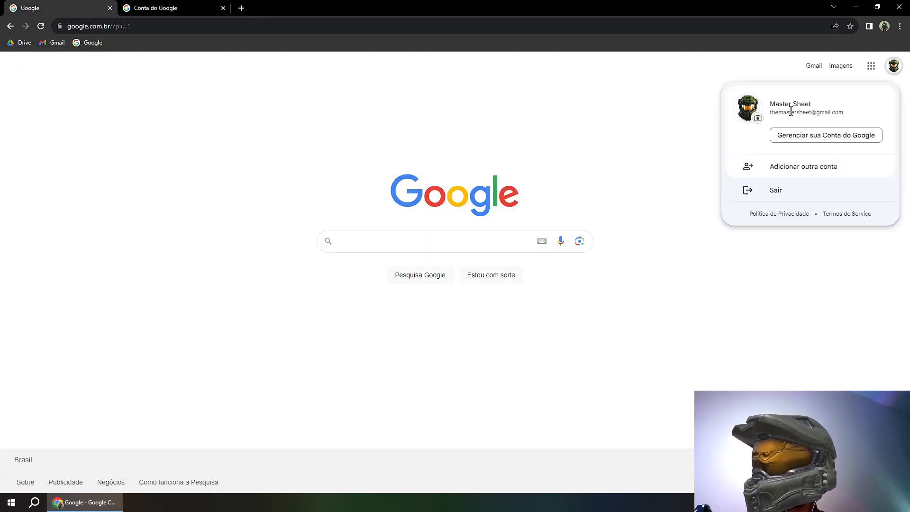
pyautogui.moveTo(769, 108); pyautogui.dragTo(867, 111)
pyautogui.click(867, 111)
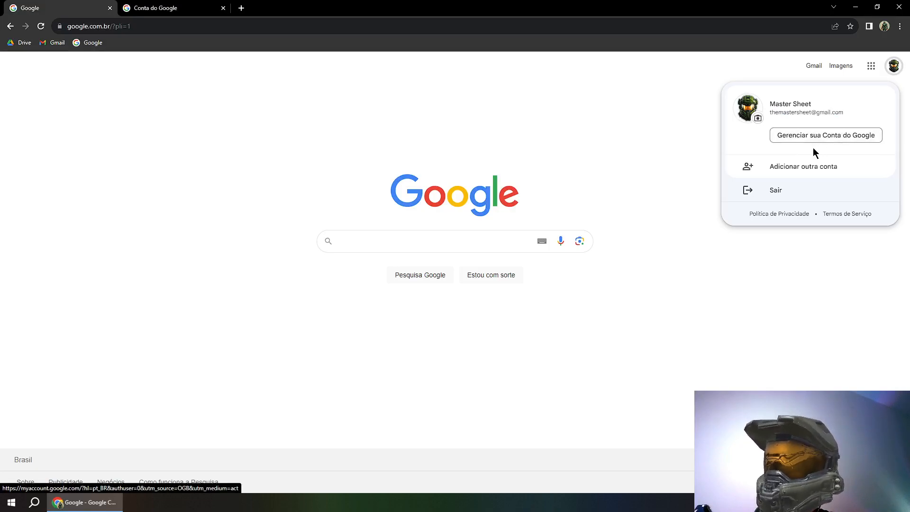
pyautogui.click(625, 380)
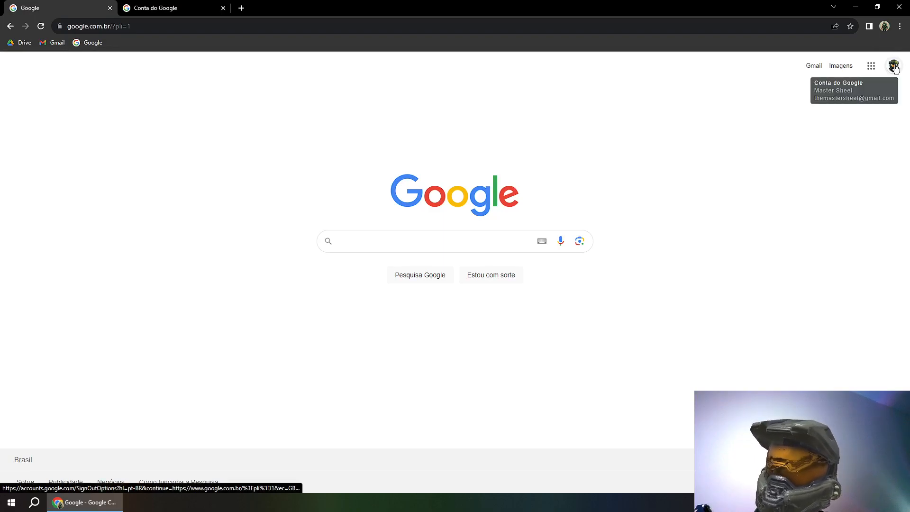
pyautogui.middleClick(179, 12)
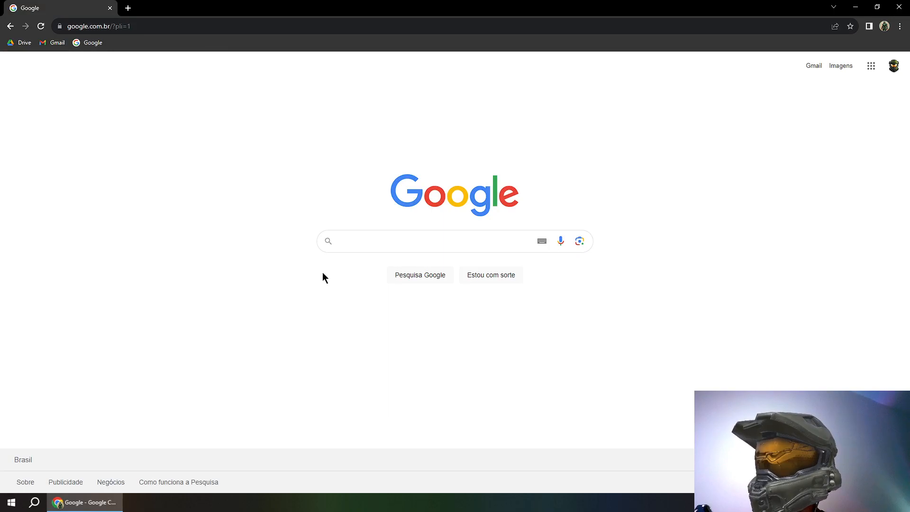
# Move Planilhas up to the fourth place among the Google apps and open it
pyautogui.click(872, 69)
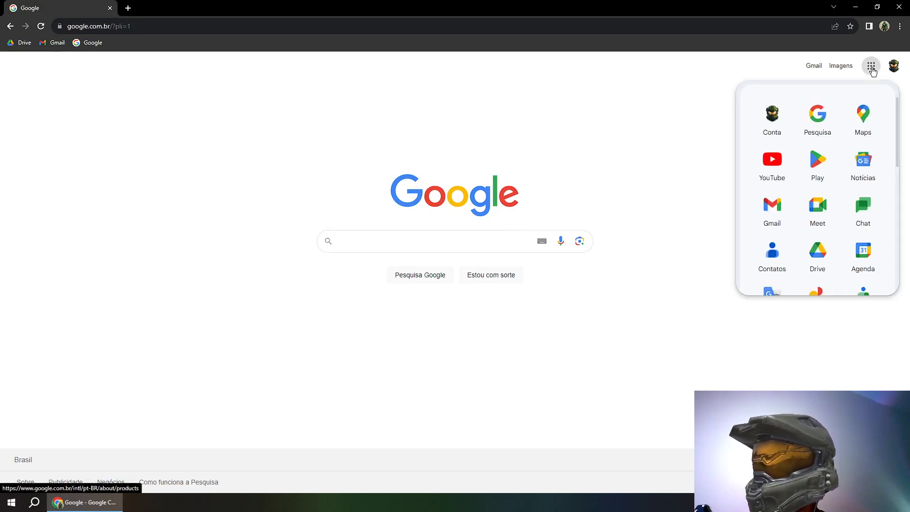
pyautogui.scroll(-3, 823, 176)
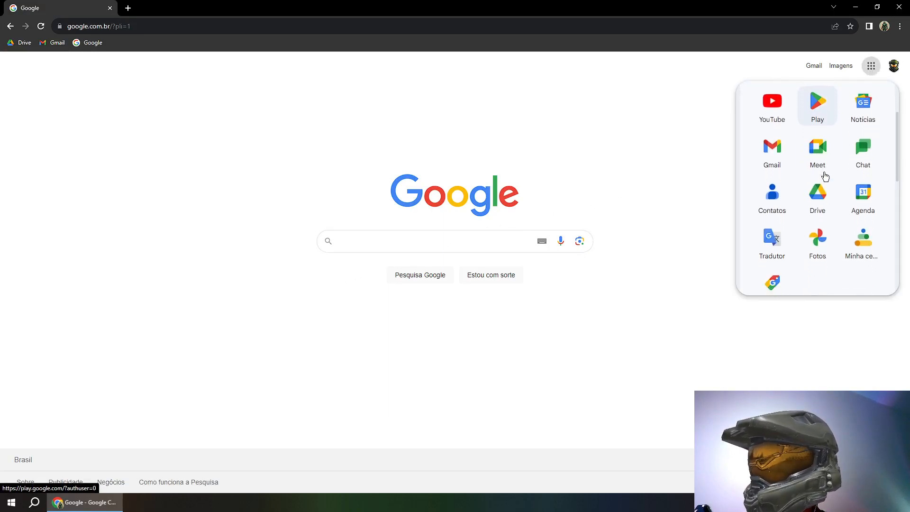
pyautogui.scroll(-1, 833, 176)
pyautogui.moveTo(862, 175); pyautogui.dragTo(772, 163)
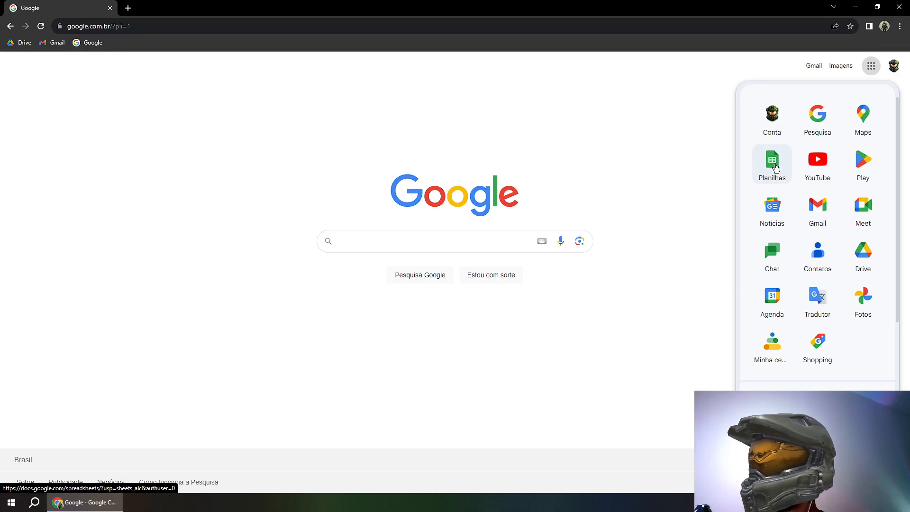
pyautogui.click(773, 164)
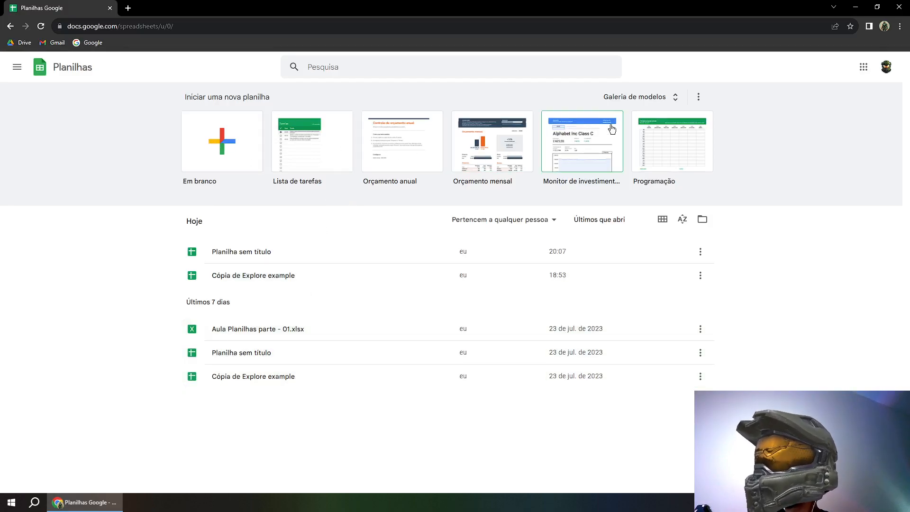
# Examine the spreadsheet templates in the full gallery, from the personal ones to project management and education
pyautogui.click(624, 96)
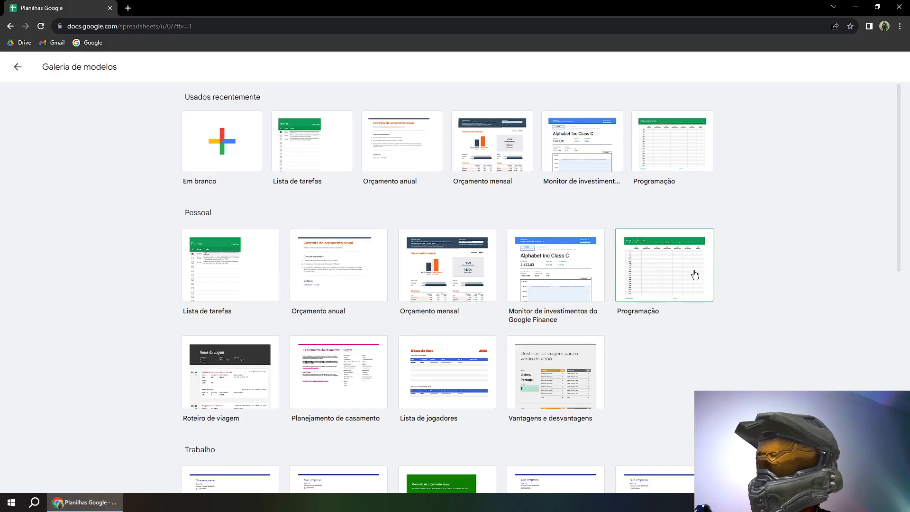
pyautogui.scroll(-1, 758, 261)
pyautogui.scroll(-2, 753, 261)
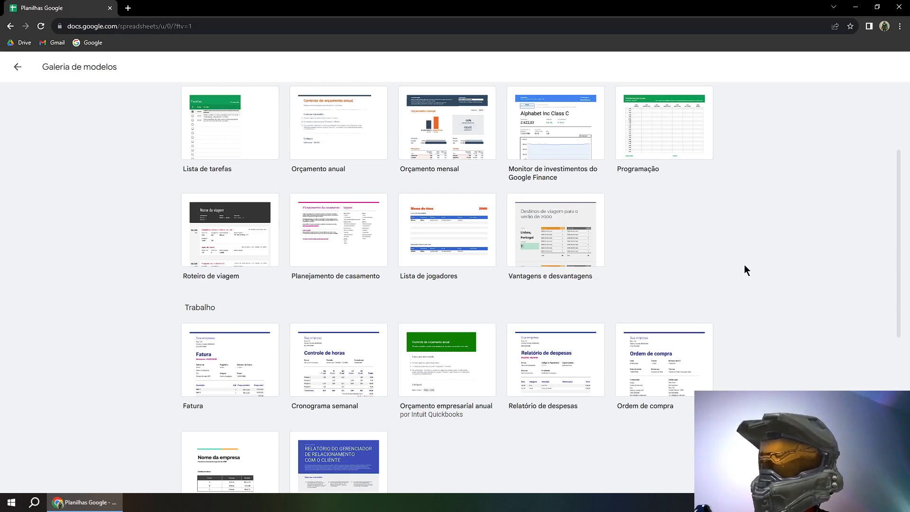
pyautogui.scroll(-2, 744, 265)
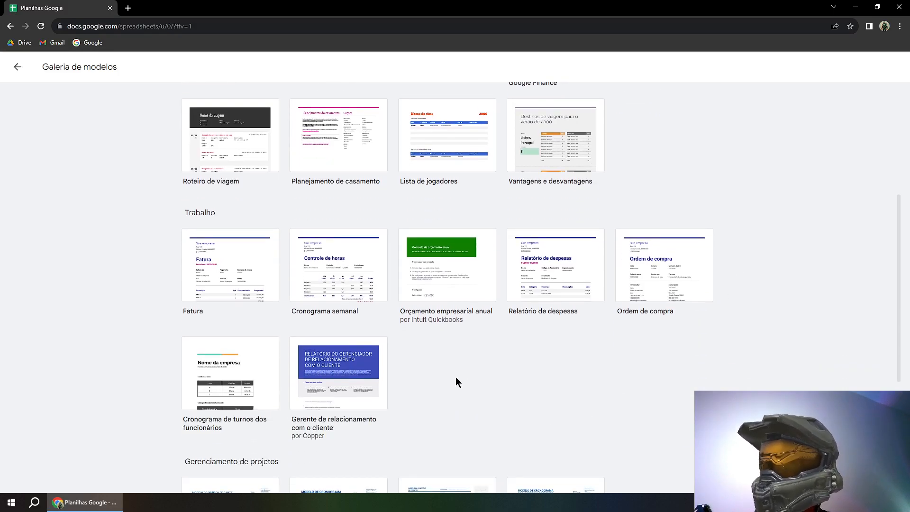
pyautogui.scroll(-2, 456, 381)
pyautogui.scroll(-3, 488, 360)
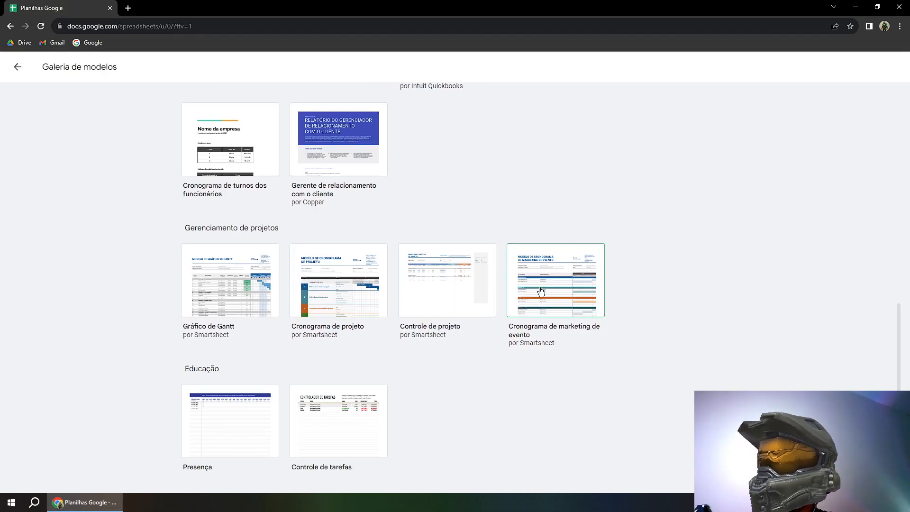
pyautogui.scroll(10, 596, 341)
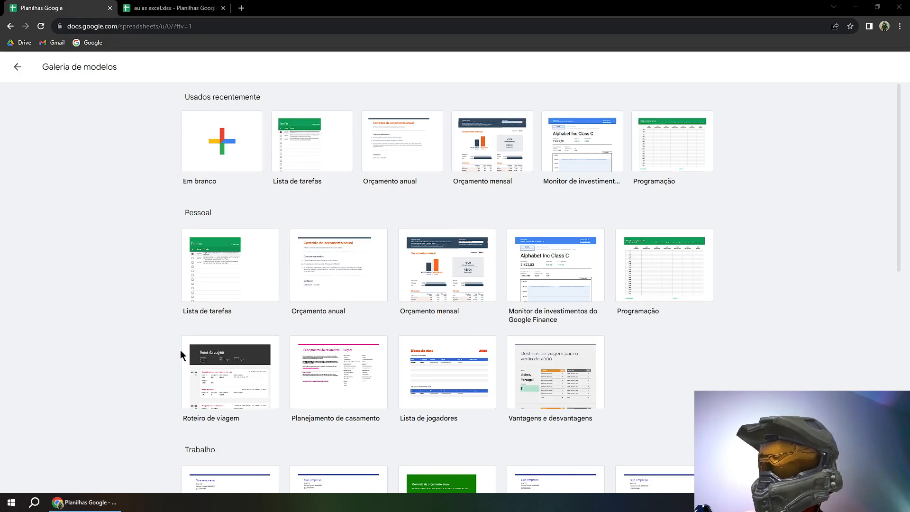
pyautogui.scroll(-10, 755, 341)
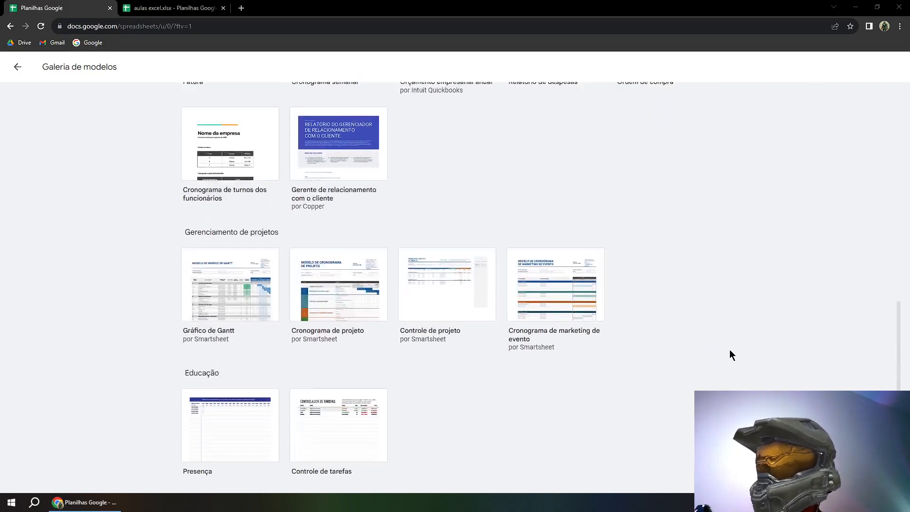
pyautogui.scroll(12, 564, 334)
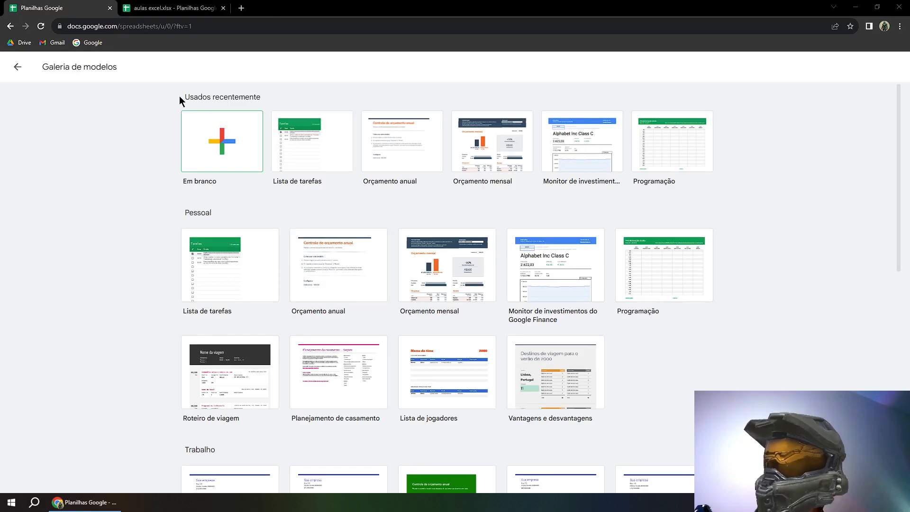
# Switch to the aulas excel.xlsx spreadsheet and enlarge the browser zoom to 150%
pyautogui.click(160, 9)
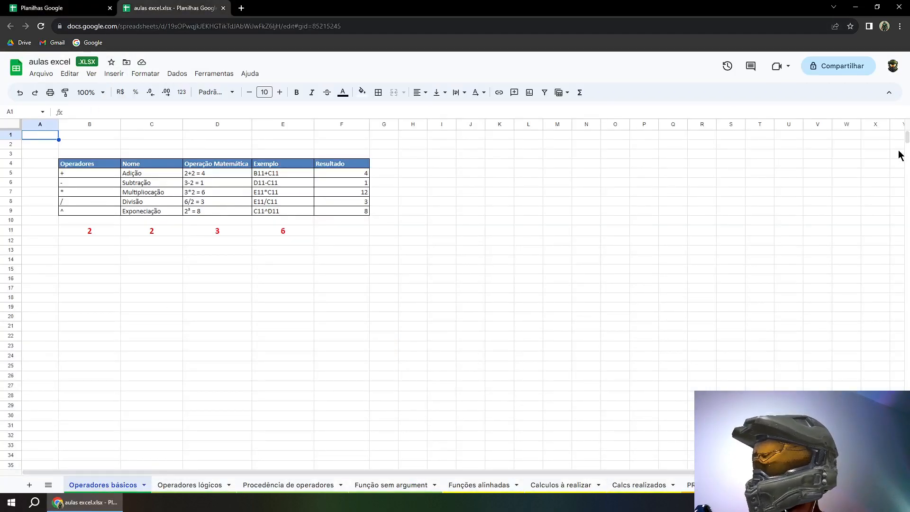
pyautogui.click(899, 26)
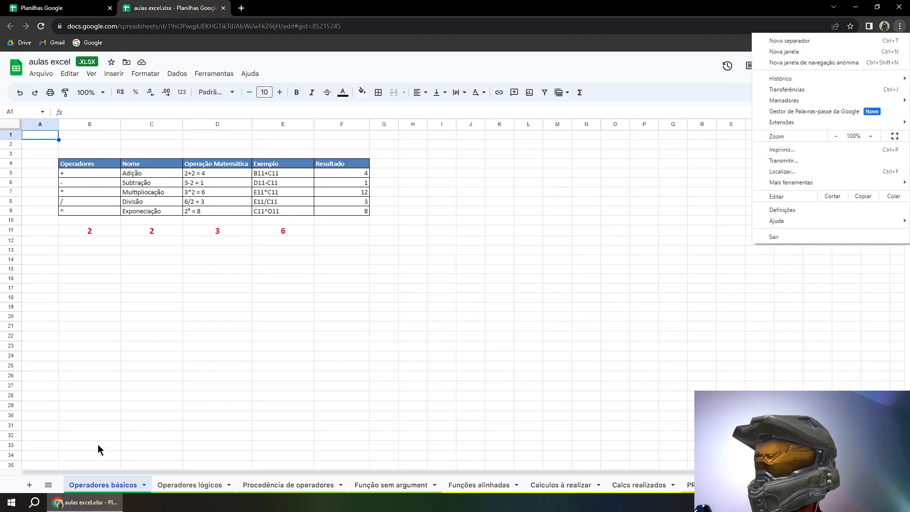
pyautogui.click(869, 137)
pyautogui.click(869, 138)
pyautogui.click(870, 138)
pyautogui.click(870, 137)
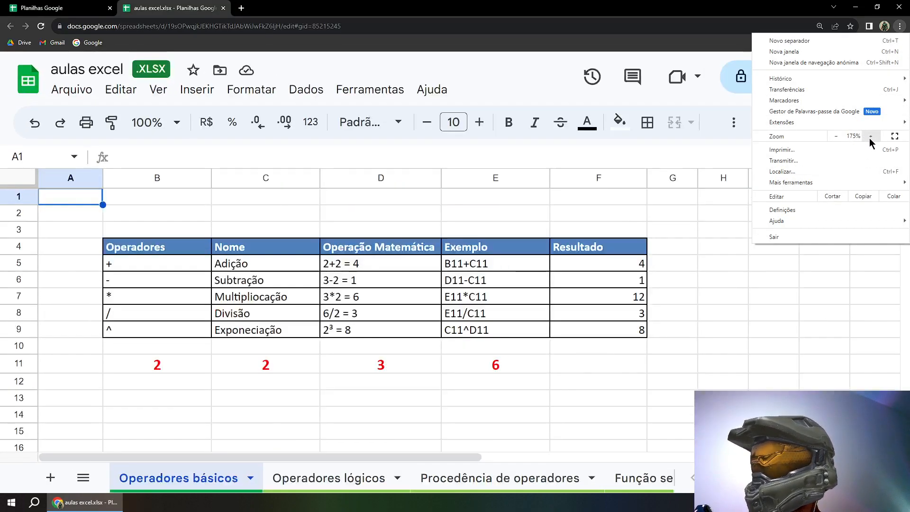
pyautogui.click(836, 136)
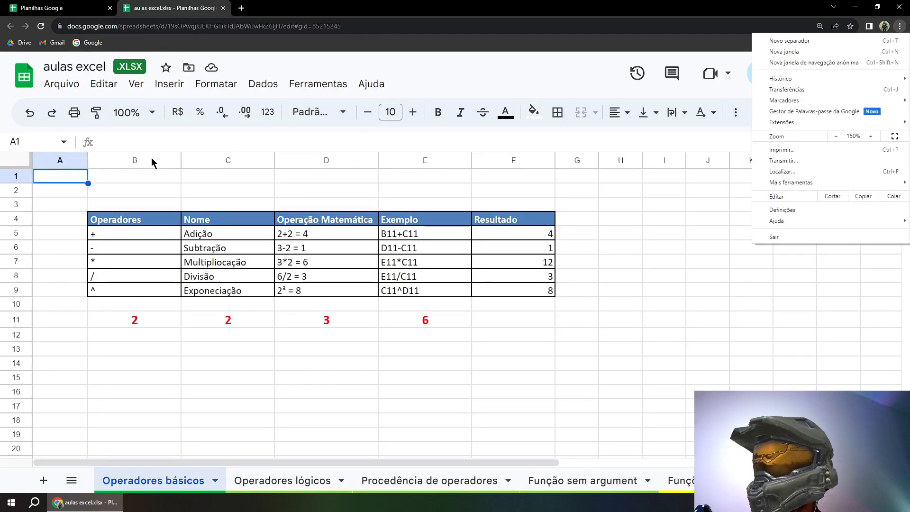
pyautogui.click(167, 160)
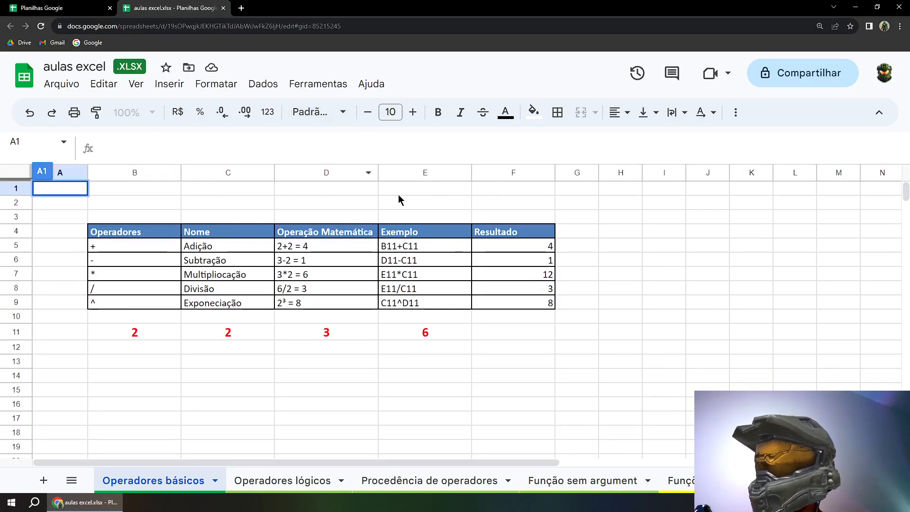
pyautogui.click(593, 231)
pyautogui.click(593, 407)
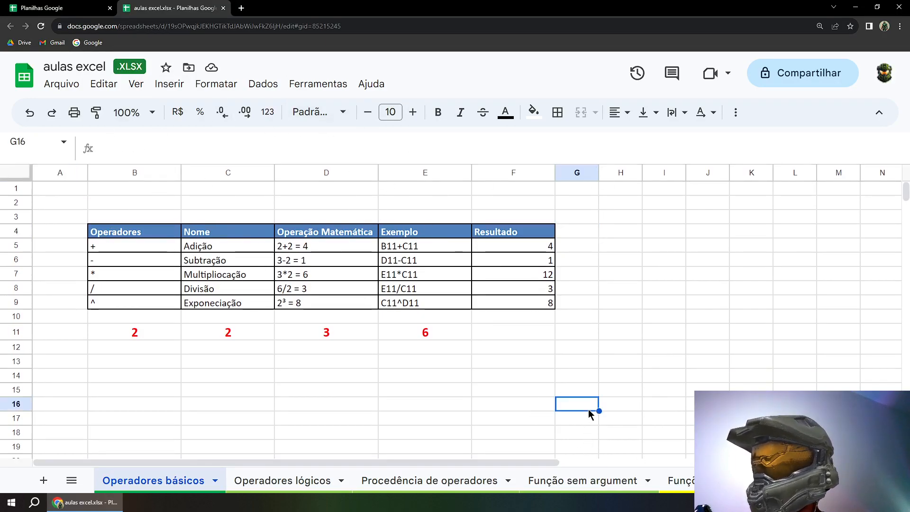
pyautogui.click(139, 173)
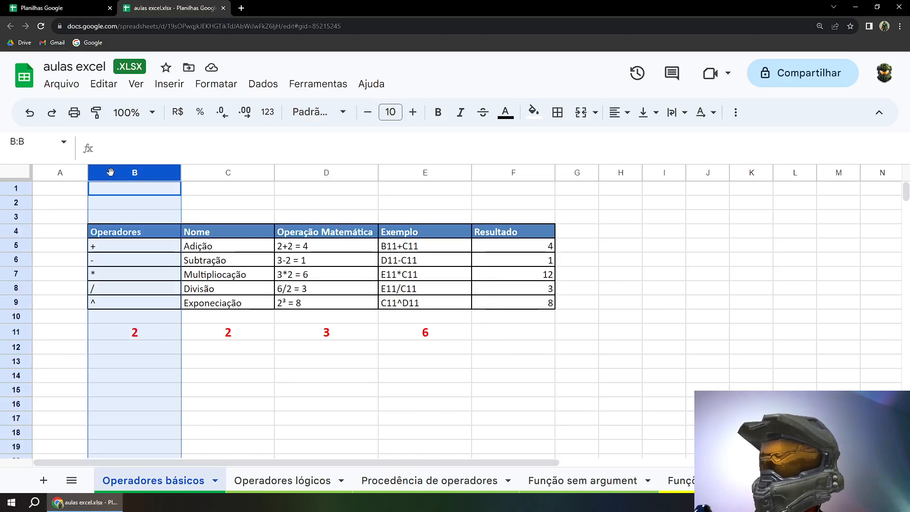
pyautogui.click(65, 167)
pyautogui.click(562, 365)
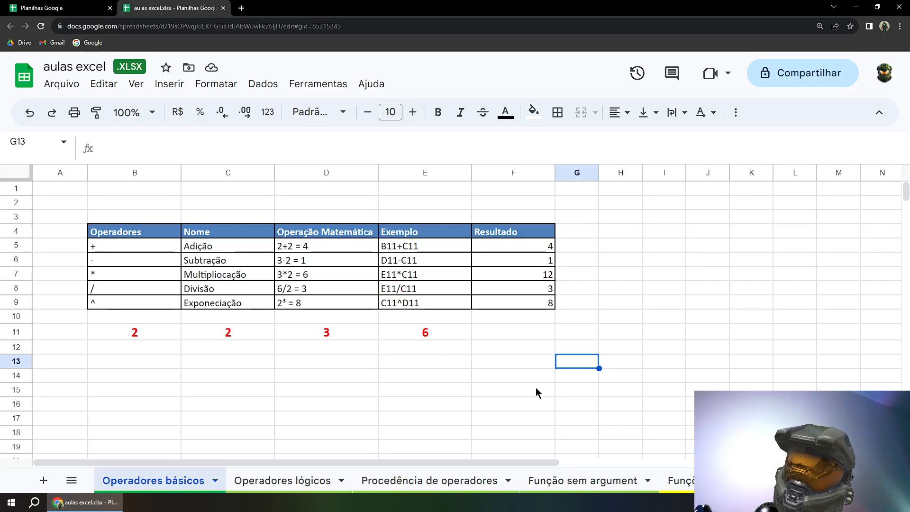
pyautogui.click(637, 330)
pyautogui.click(645, 251)
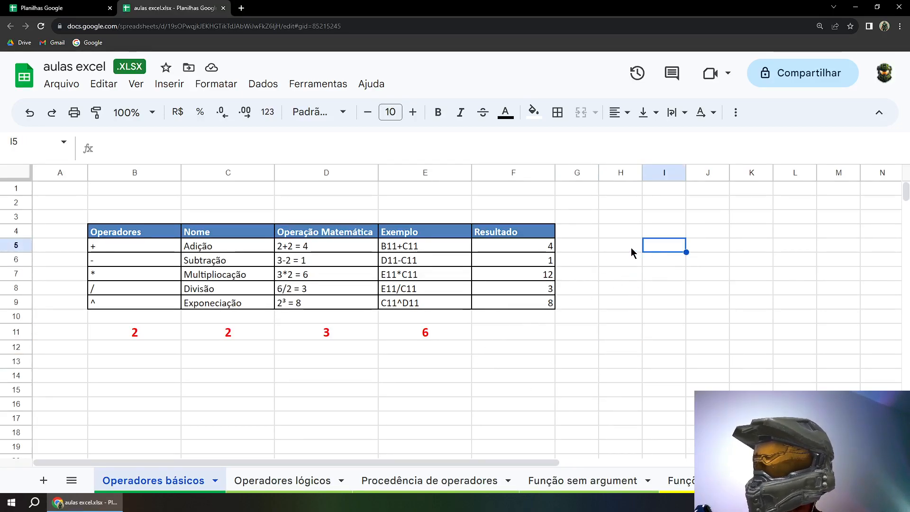
# Compare how columns and rows are laid out by selecting column B, row 2, and columns A to D in turn
pyautogui.click(119, 205)
pyautogui.click(131, 172)
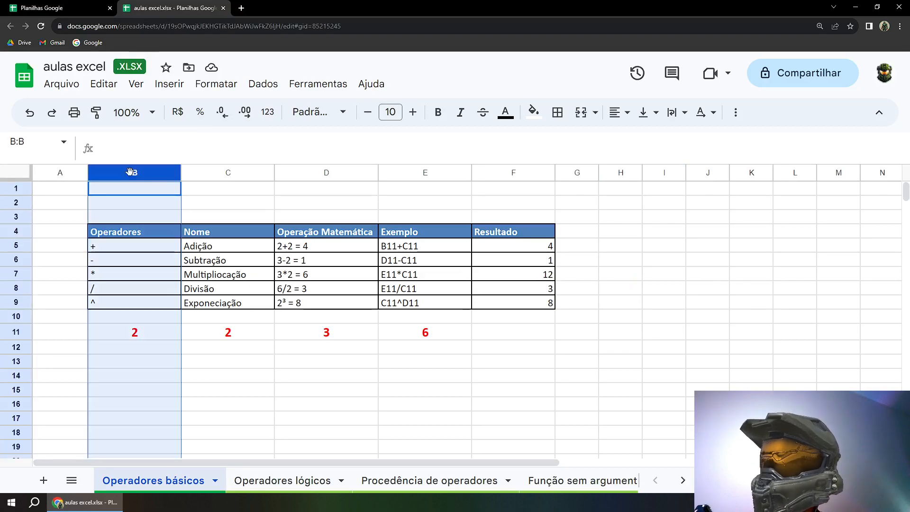
pyautogui.click(16, 203)
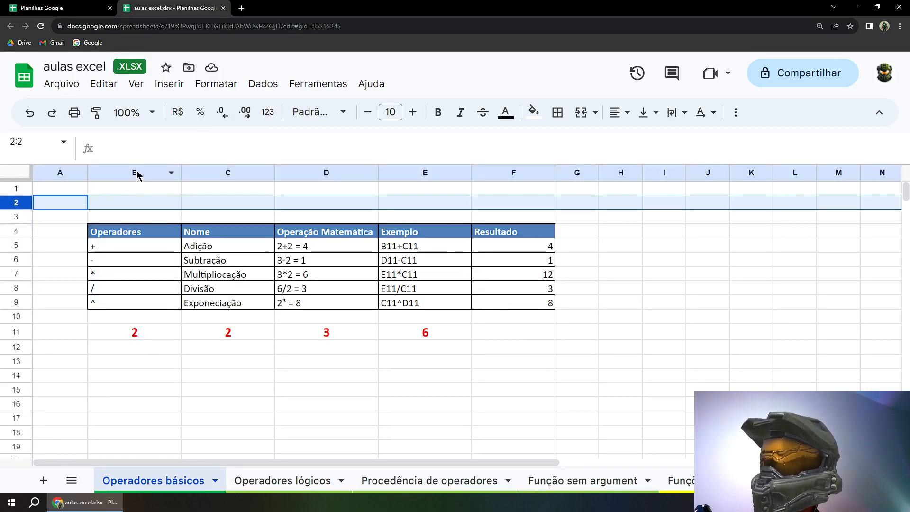
pyautogui.click(136, 173)
pyautogui.click(61, 172)
pyautogui.click(124, 173)
pyautogui.click(228, 172)
pyautogui.click(341, 173)
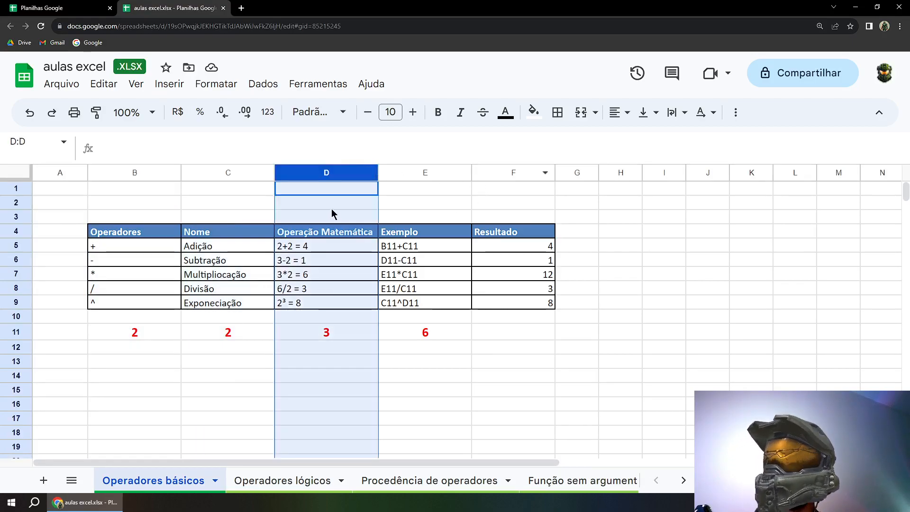
# Examine the row numbering by selecting rows 1 to 4 one by one, finishing on cell A12
pyautogui.click(21, 191)
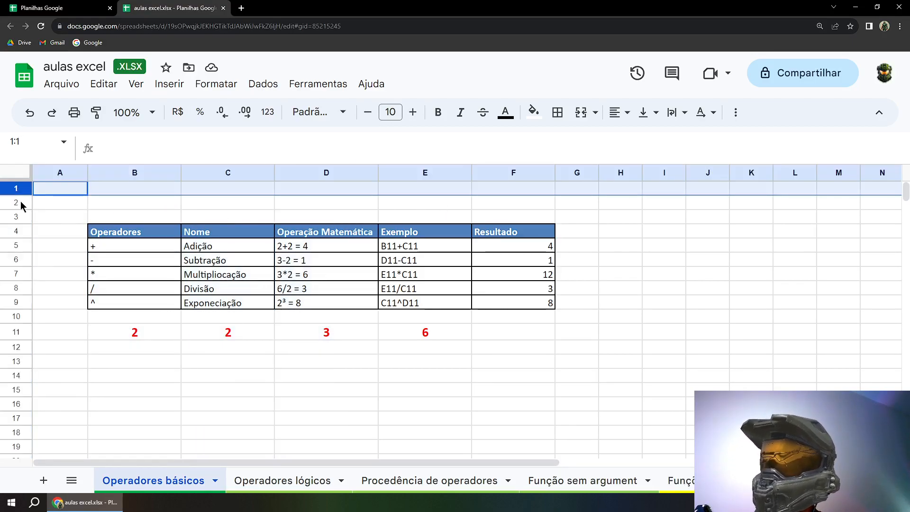
pyautogui.click(21, 202)
pyautogui.click(16, 217)
pyautogui.click(16, 231)
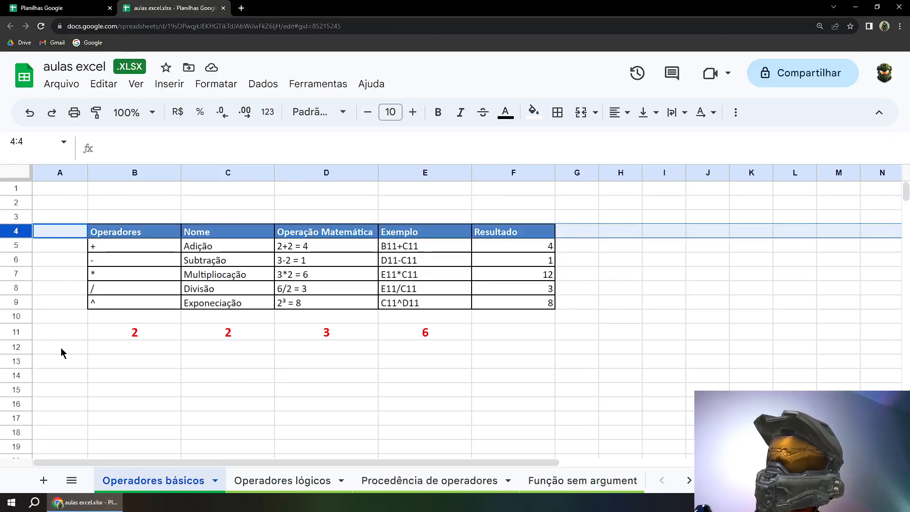
pyautogui.click(61, 350)
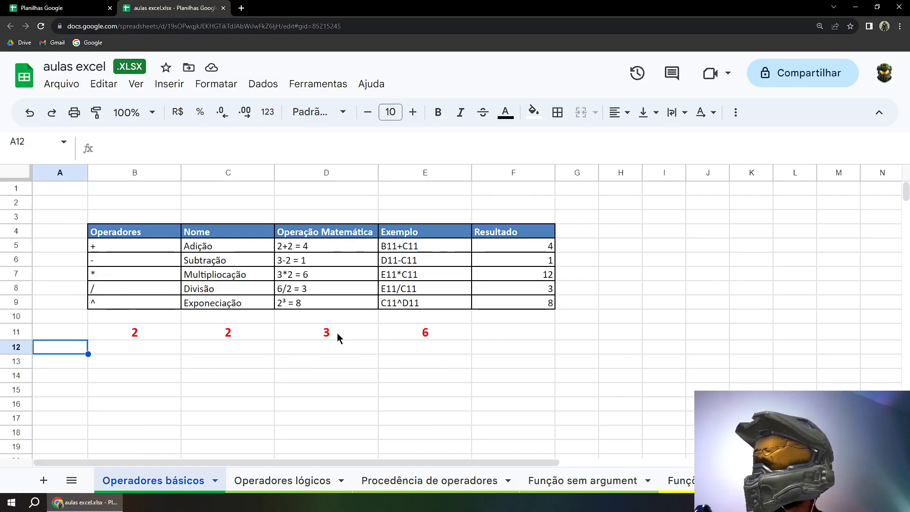
# Centre the values in the Resultado column, cells F5:F9, horizontally
pyautogui.moveTo(516, 250); pyautogui.dragTo(520, 301)
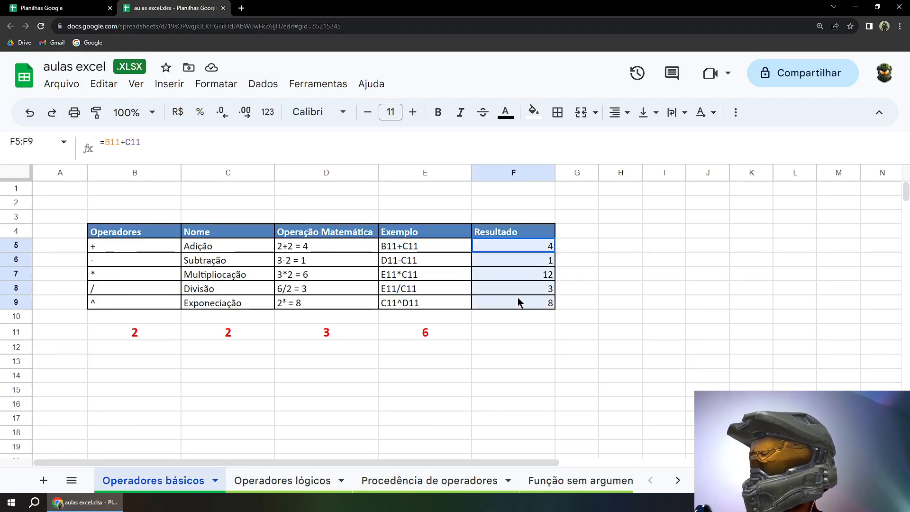
pyautogui.click(618, 113)
pyautogui.click(640, 139)
pyautogui.click(523, 348)
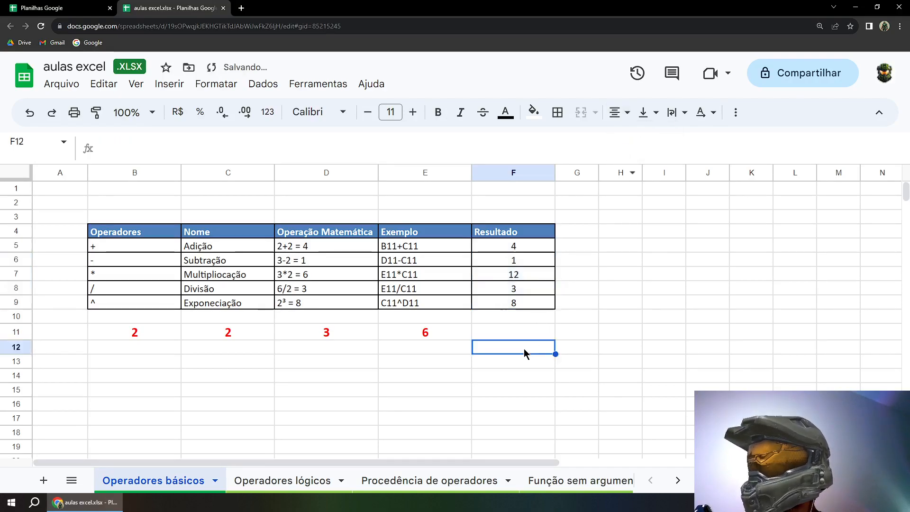
# Enter the formula =2+2 in cell C2, above the operators table
pyautogui.click(325, 434)
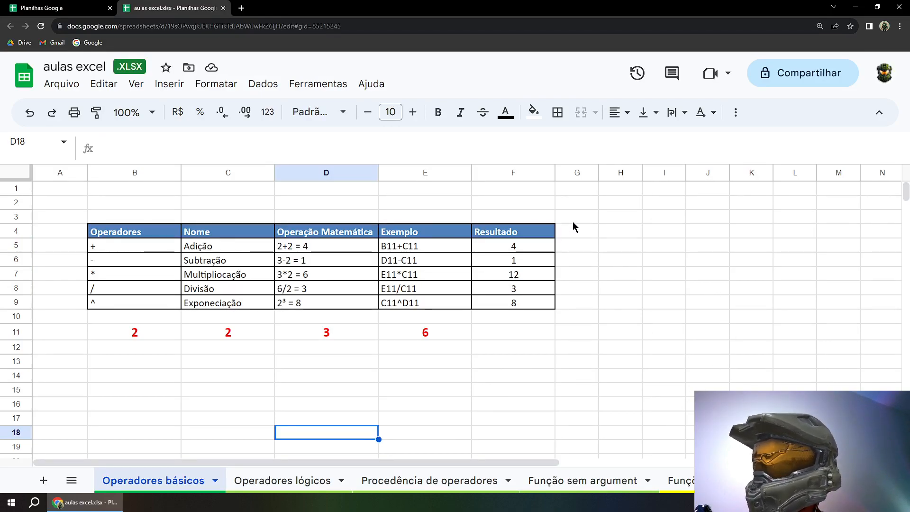
pyautogui.click(226, 203)
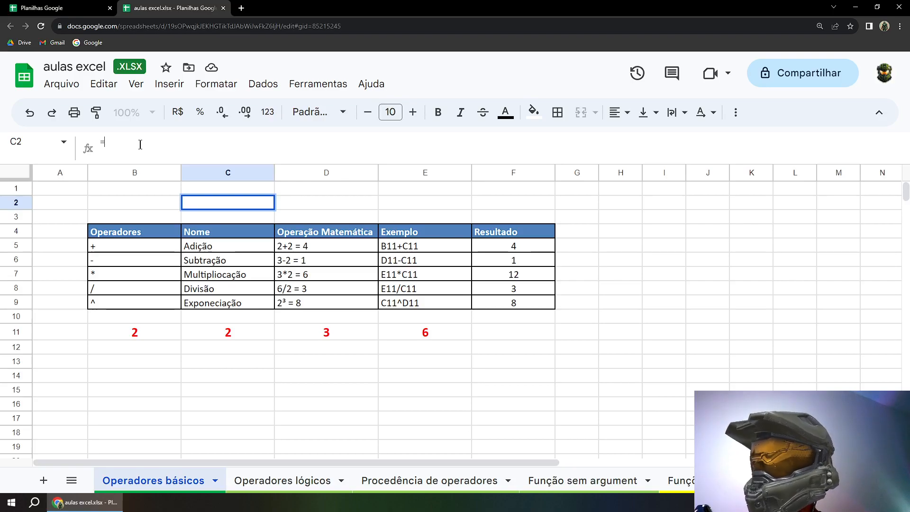
pyautogui.write('=2+')
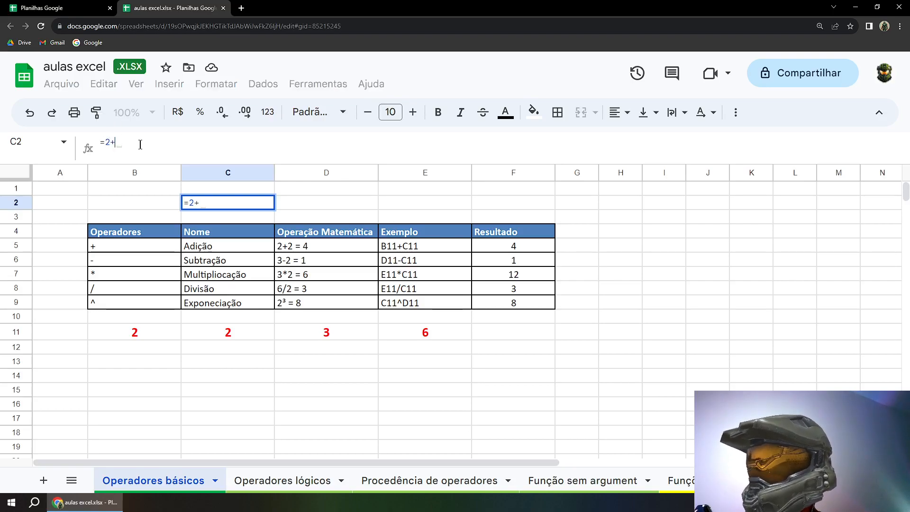
pyautogui.write('2')
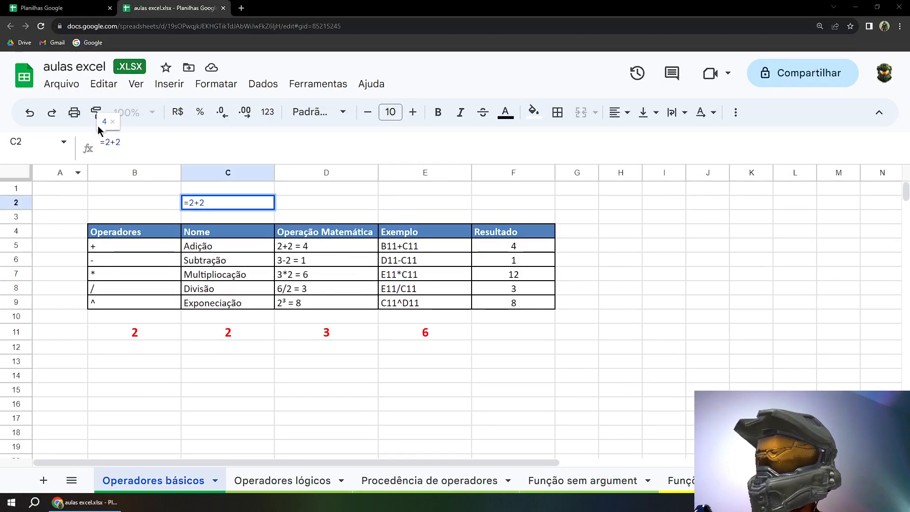
pyautogui.click(125, 144)
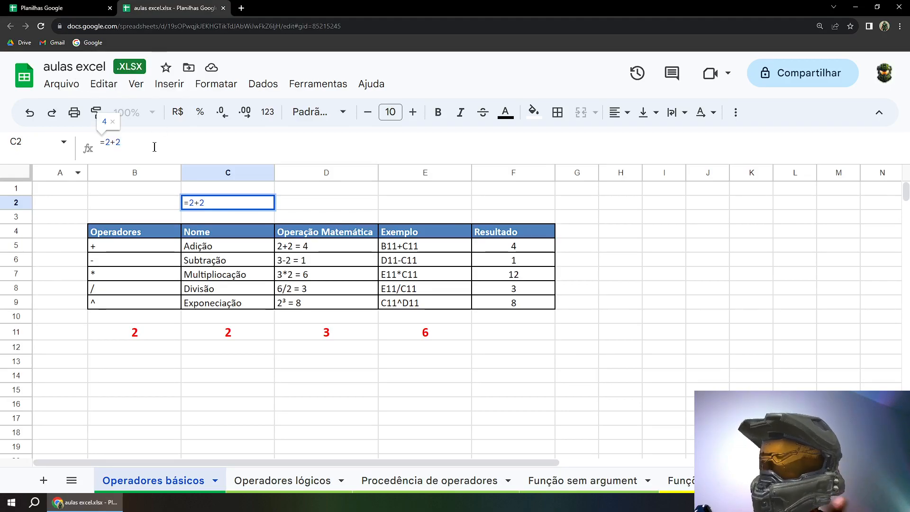
pyautogui.press('Return')
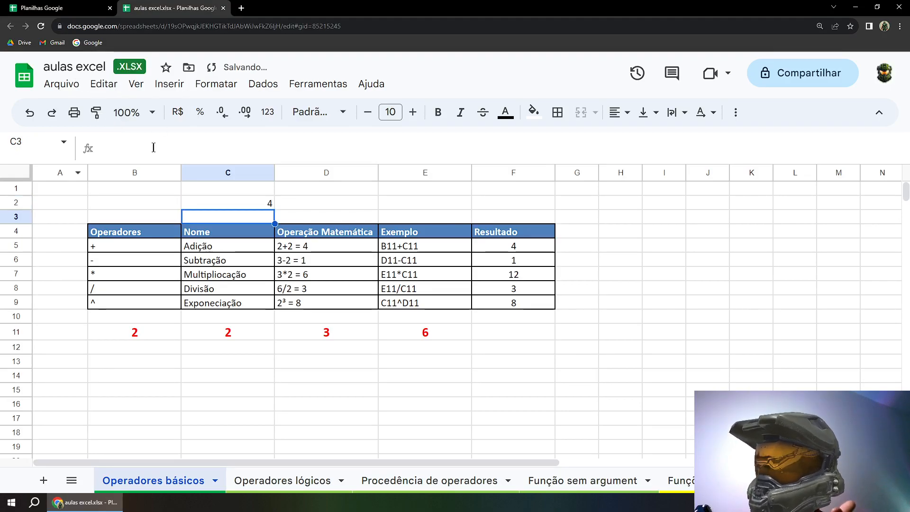
# Enter the value 2 in both D2 and E2 as separate operands
pyautogui.click(254, 204)
pyautogui.press('F2')
pyautogui.click(315, 203)
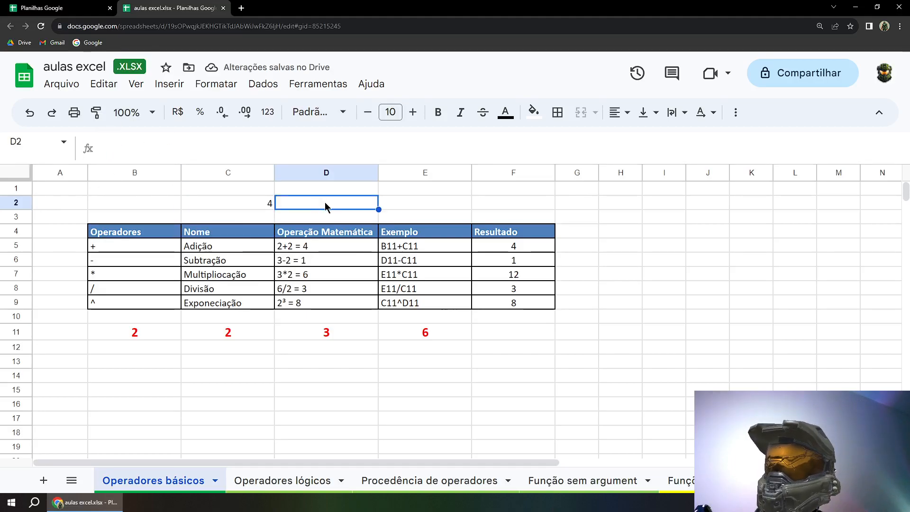
pyautogui.write('2')
pyautogui.click(421, 203)
pyautogui.write('2')
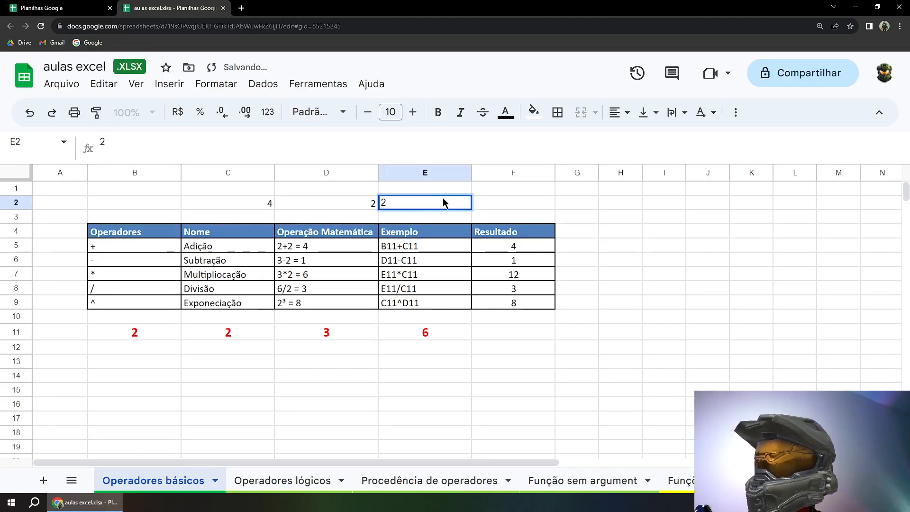
# Add the two operands by cell reference in F2 with the formula =D2+E2
pyautogui.click(549, 204)
pyautogui.click(439, 147)
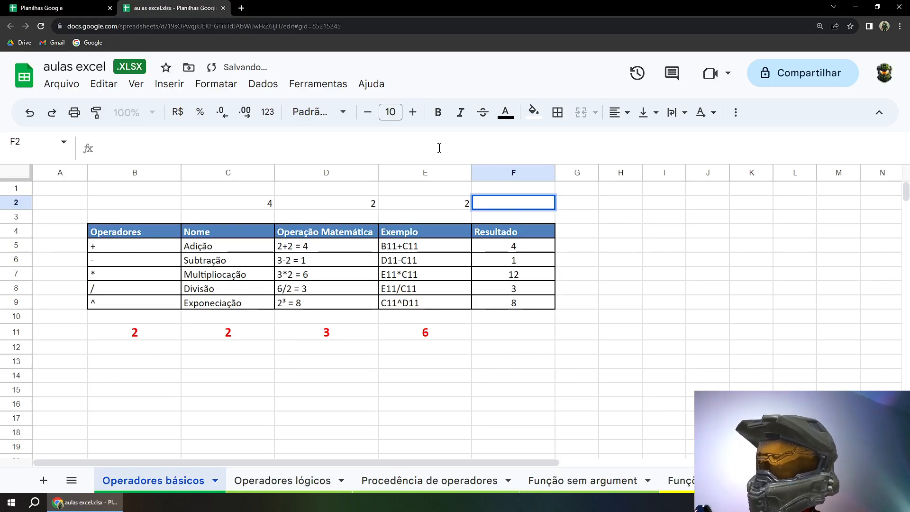
pyautogui.write('=SOMA(F5:F9)')
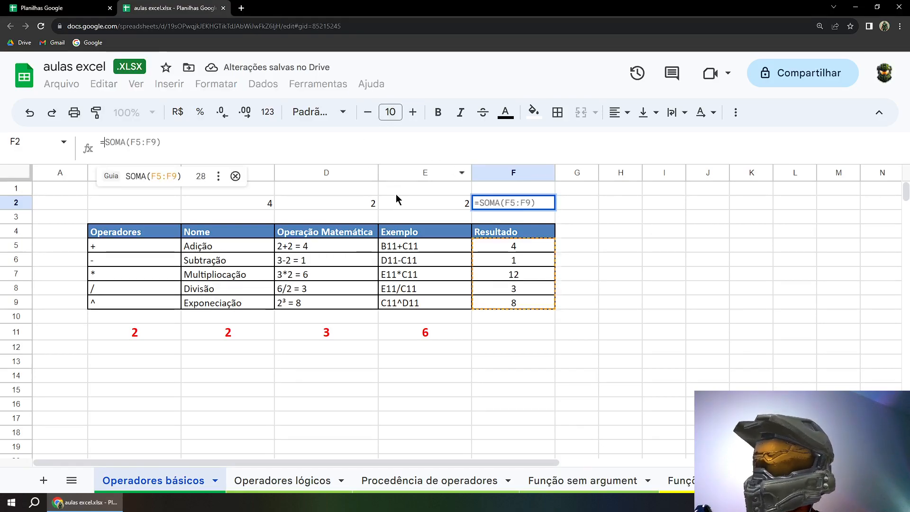
pyautogui.click(351, 203)
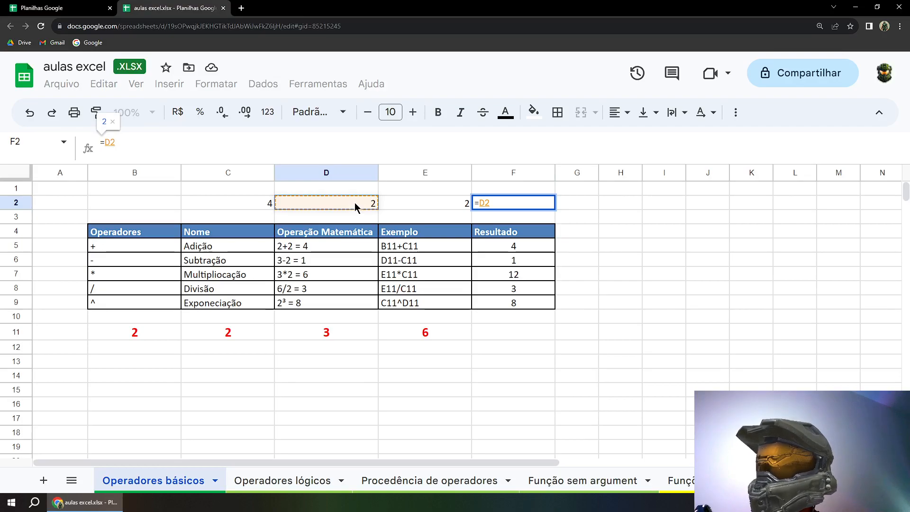
pyautogui.write('+')
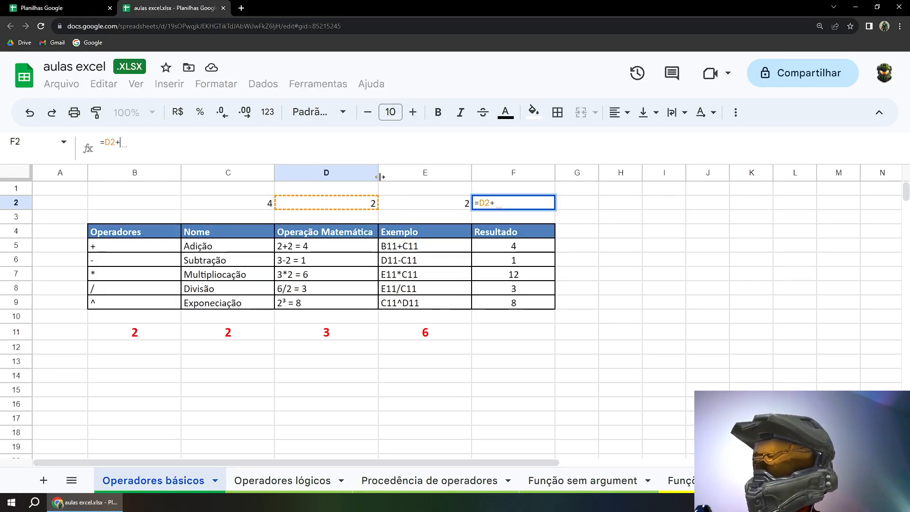
pyautogui.click(424, 204)
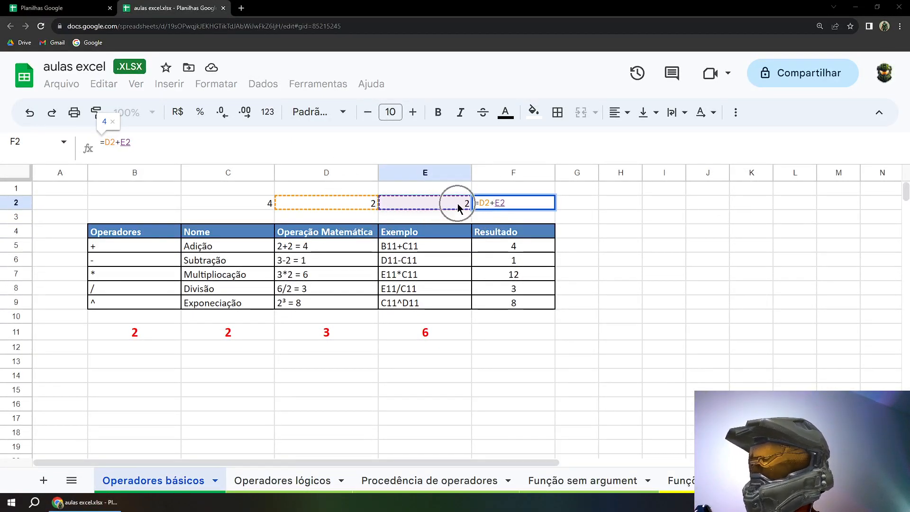
pyautogui.press('Return')
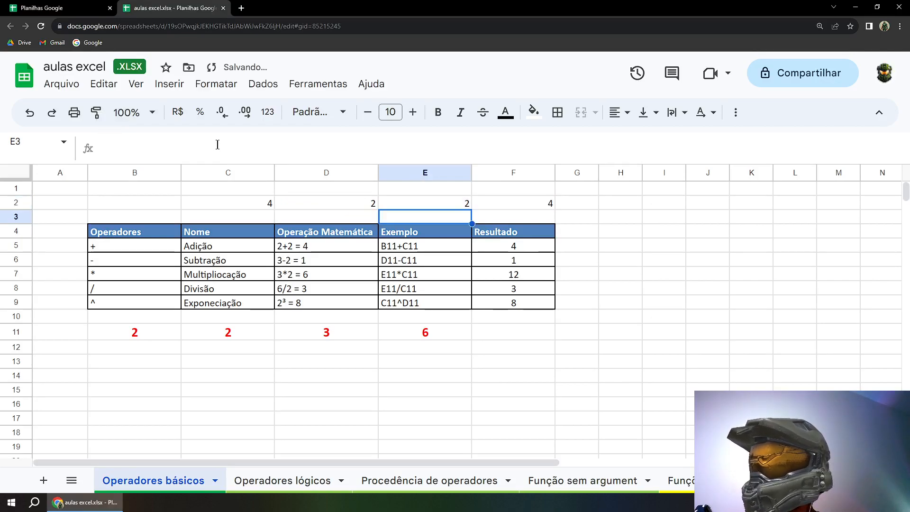
# Clear the practice values and formulas from the range C1:F2
pyautogui.click(543, 207)
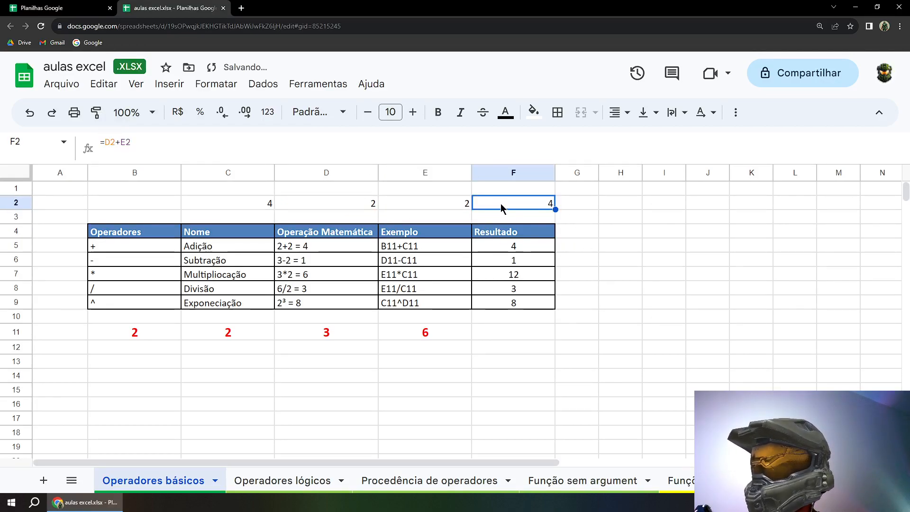
pyautogui.moveTo(243, 189); pyautogui.dragTo(521, 207)
pyautogui.press('Delete')
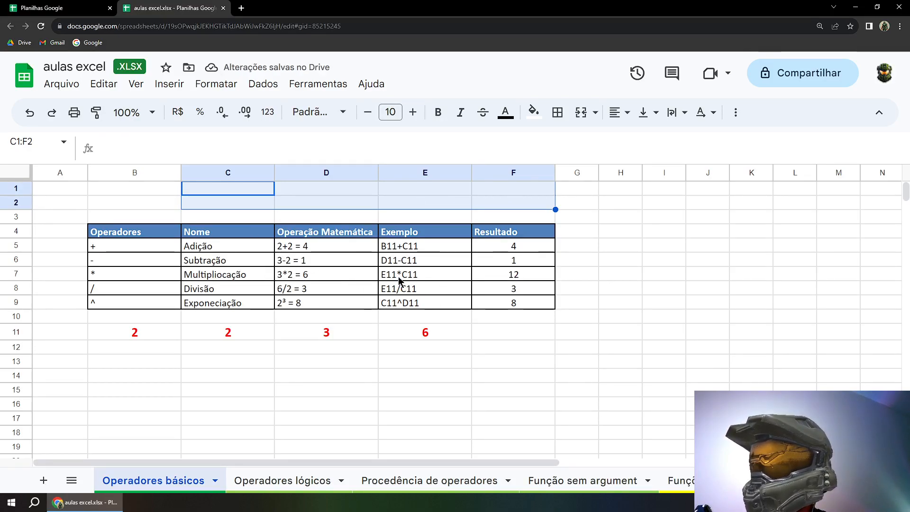
# Examine the Adição row: its operator, mathematical operation, example, the referenced cells B11 and C11, and the formula in F5
pyautogui.click(106, 246)
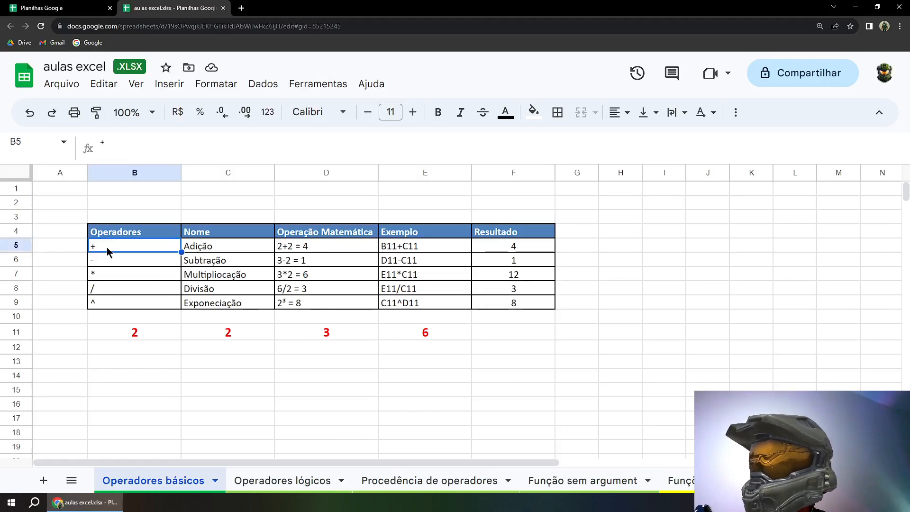
pyautogui.click(330, 247)
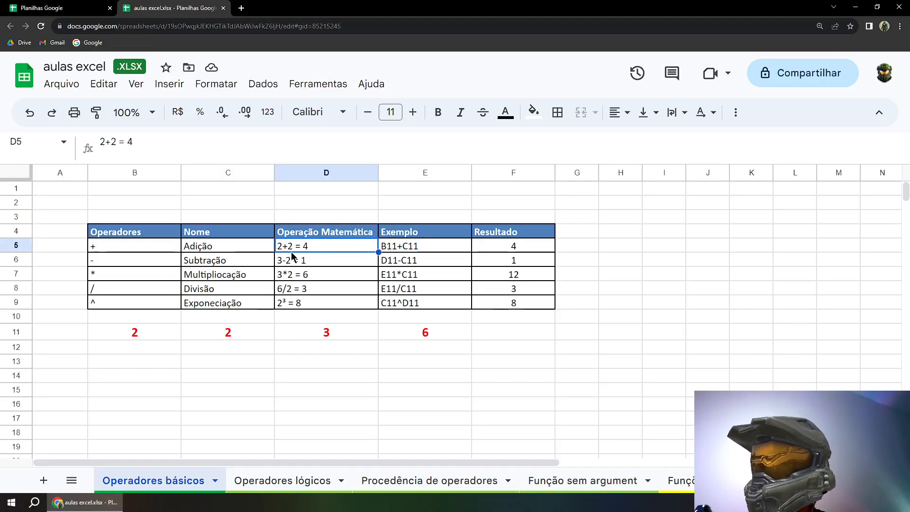
pyautogui.click(403, 251)
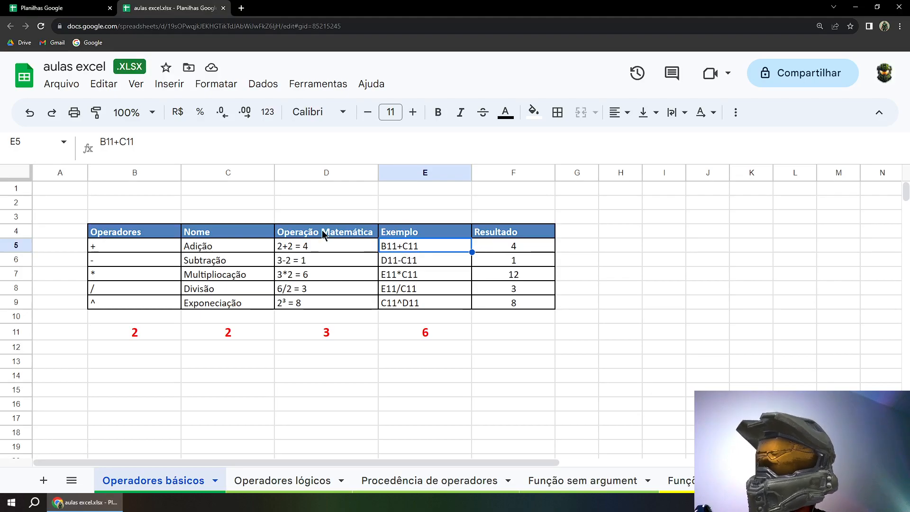
pyautogui.click(126, 169)
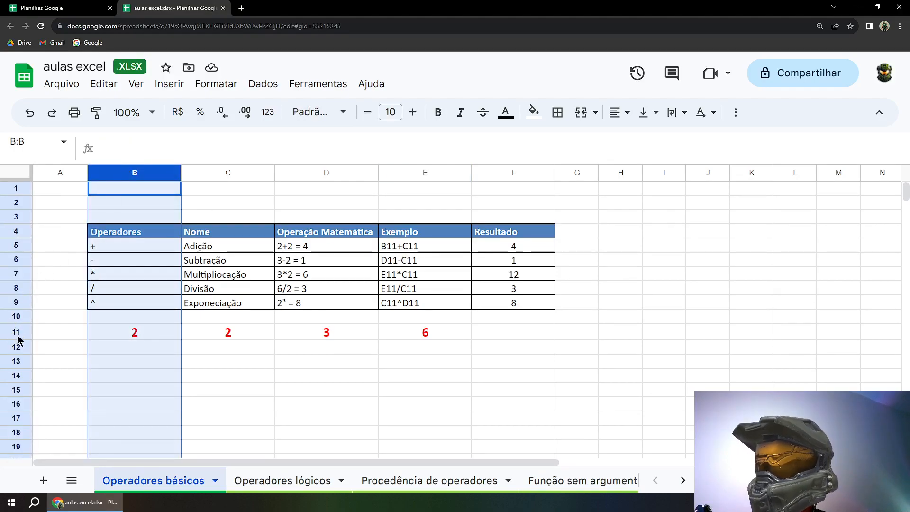
pyautogui.click(127, 332)
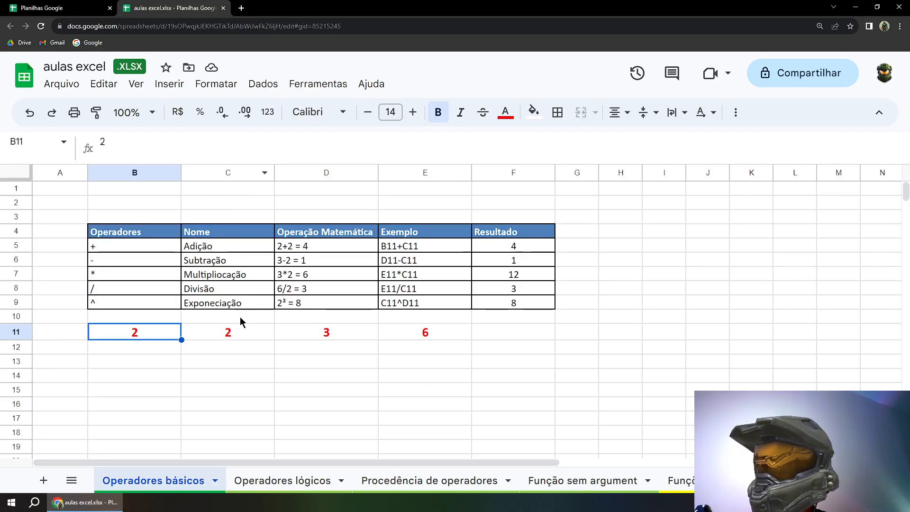
pyautogui.click(238, 335)
pyautogui.click(149, 337)
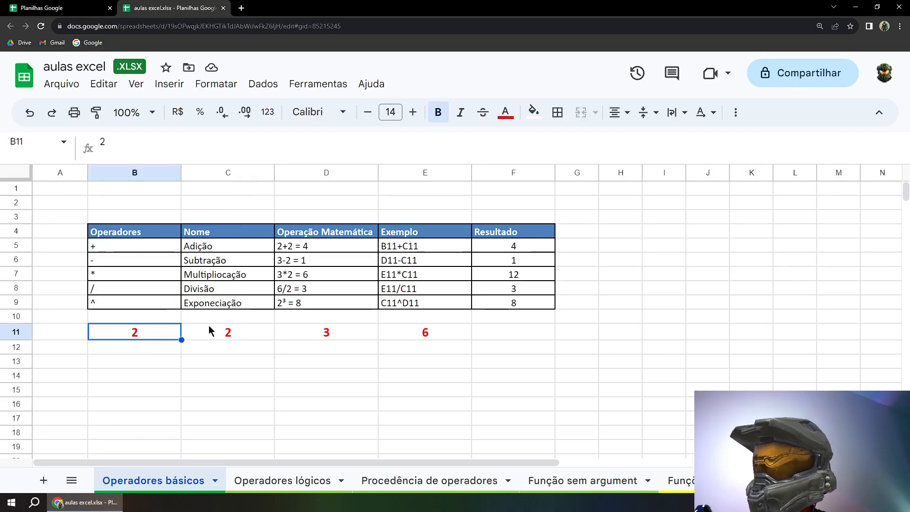
pyautogui.keyDown('shift'); pyautogui.click(235, 329); pyautogui.keyUp('shift')
pyautogui.click(521, 245)
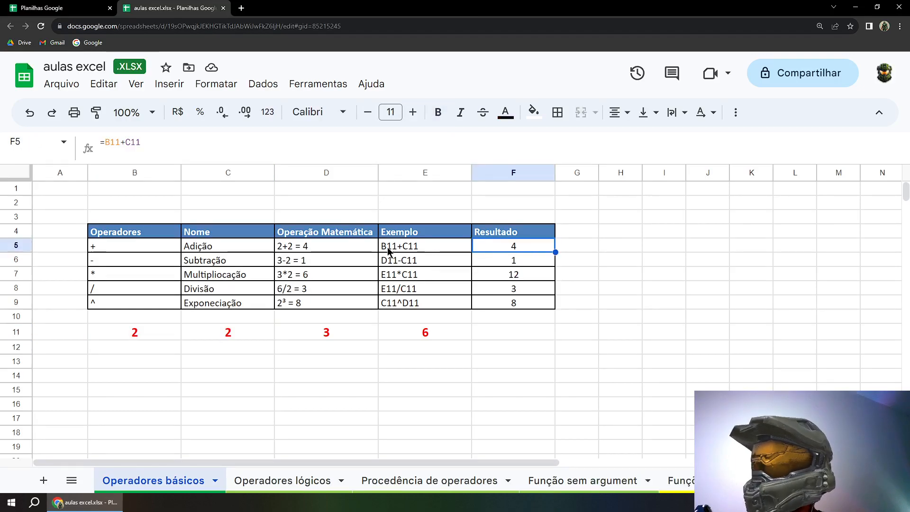
pyautogui.click(136, 141)
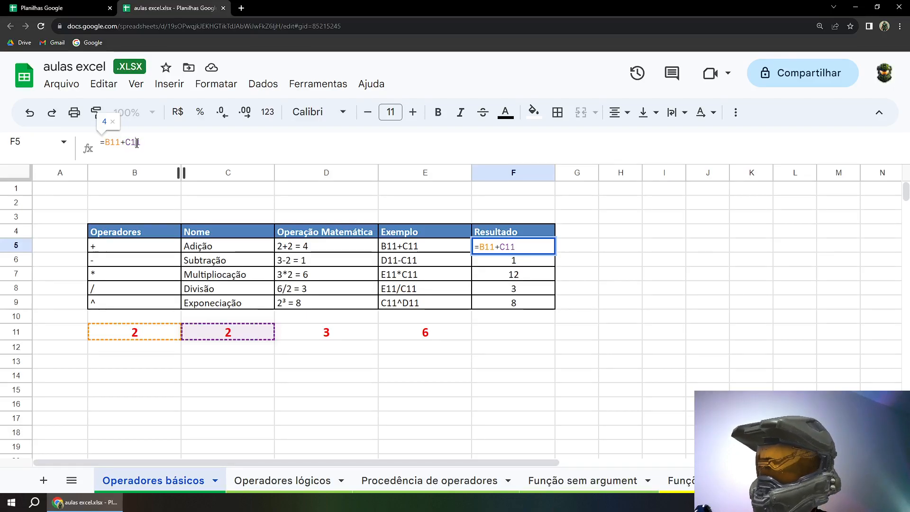
pyautogui.press('Return')
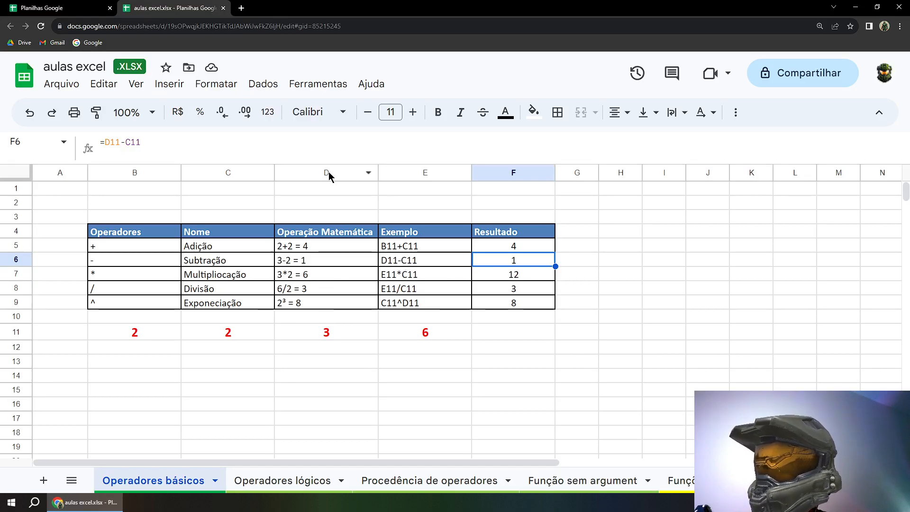
# Inspect the subtraction formula in F6 and the cells D11 and C11 that it references
pyautogui.click(326, 335)
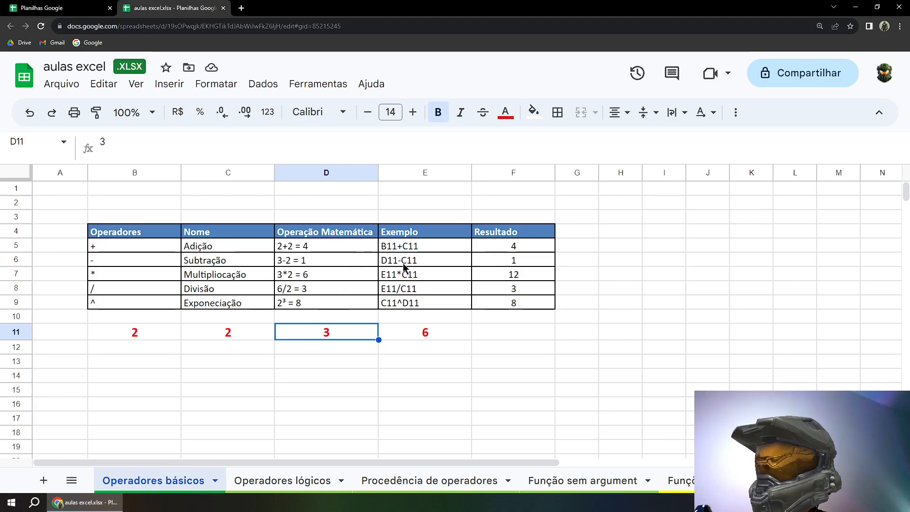
pyautogui.click(257, 333)
pyautogui.click(505, 262)
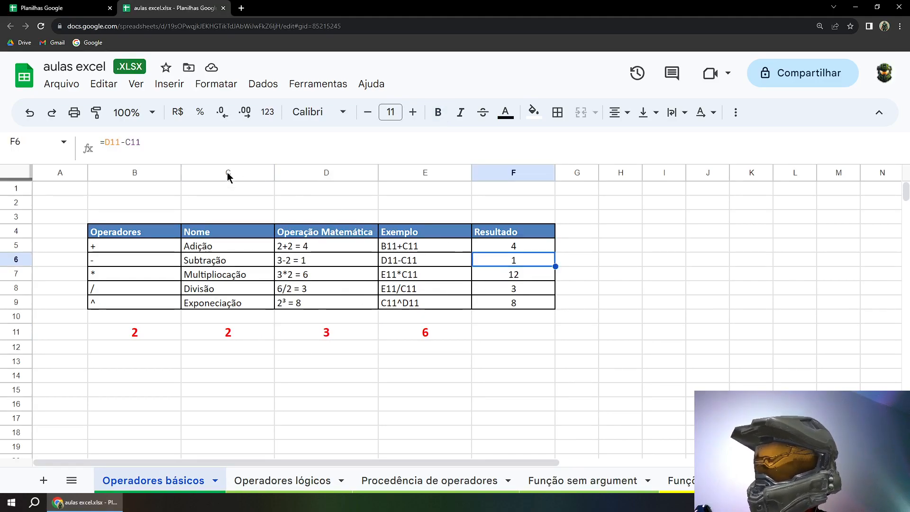
pyautogui.click(125, 142)
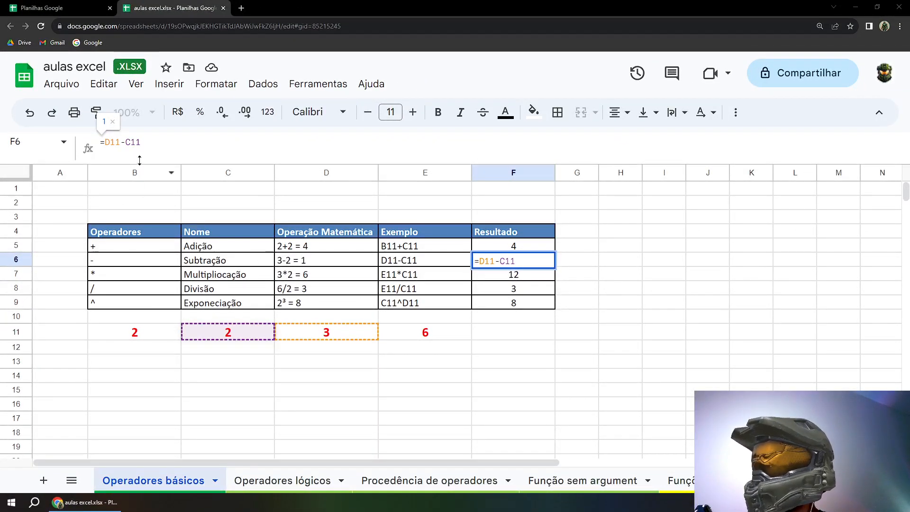
pyautogui.press('Return')
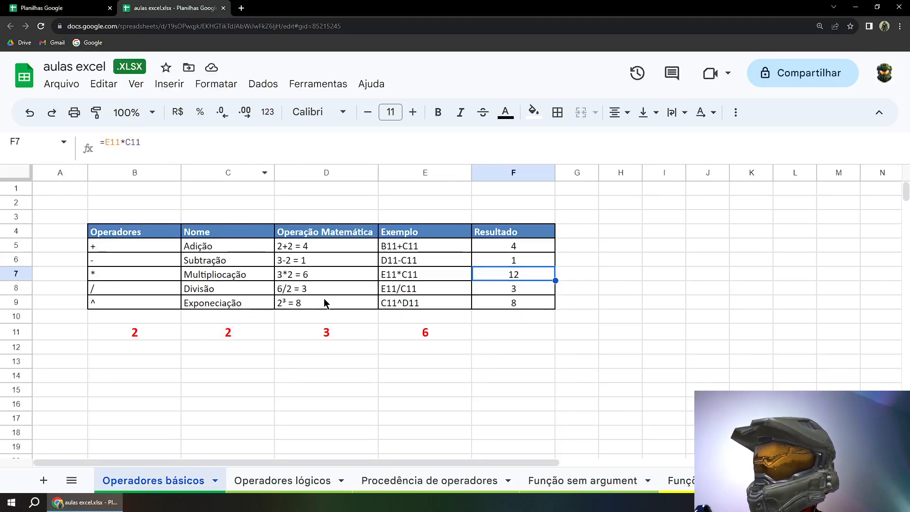
# Correct the spelling of the operator name in C7 to Multiplicação
pyautogui.click(225, 274)
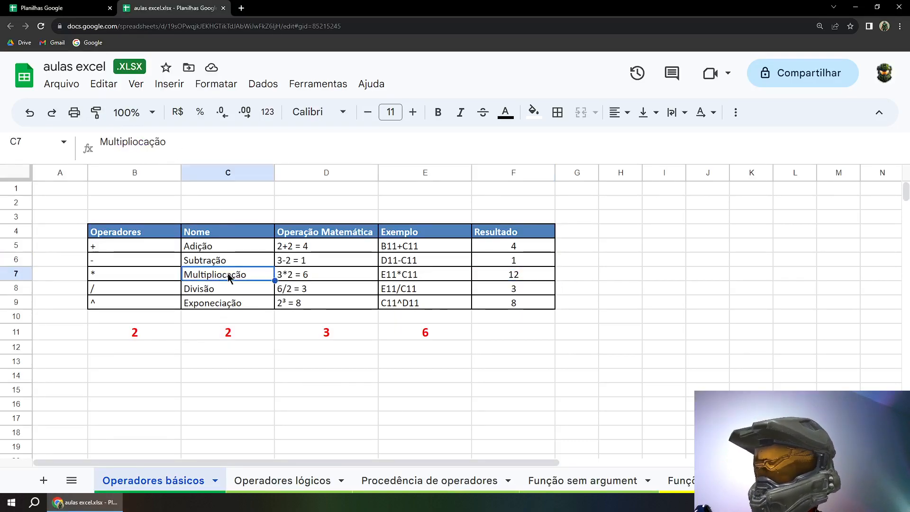
pyautogui.click(138, 143)
pyautogui.press('BackSpace')
pyautogui.click(493, 275)
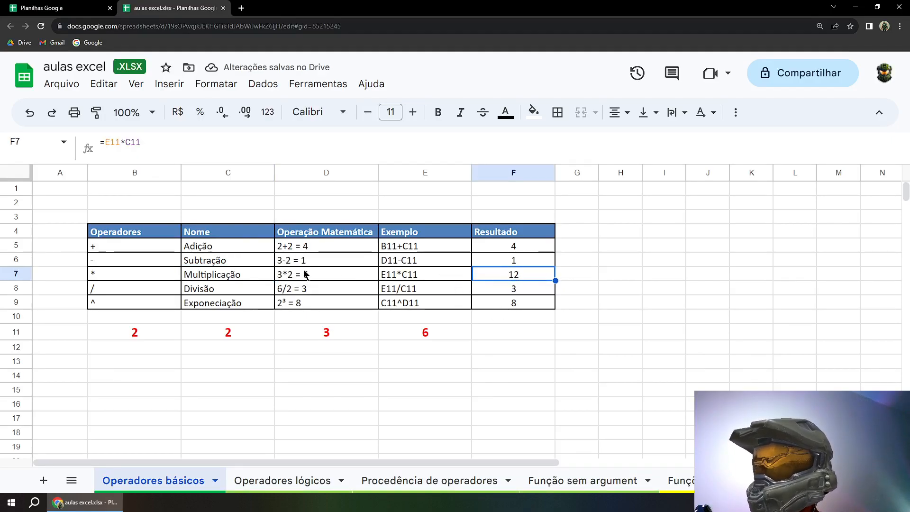
# Compare the multiplication example in D7 with the formula in F7 and its referenced cells
pyautogui.click(285, 277)
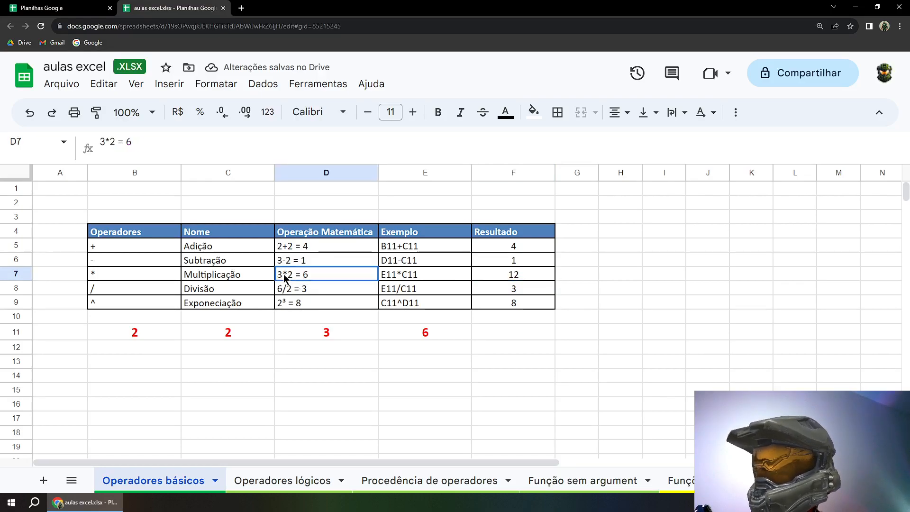
pyautogui.click(492, 275)
pyautogui.click(114, 141)
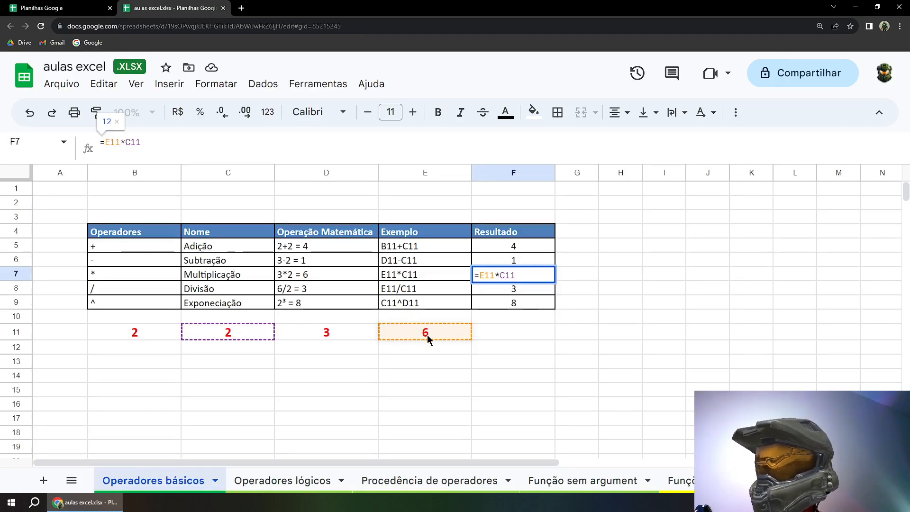
pyautogui.click(144, 142)
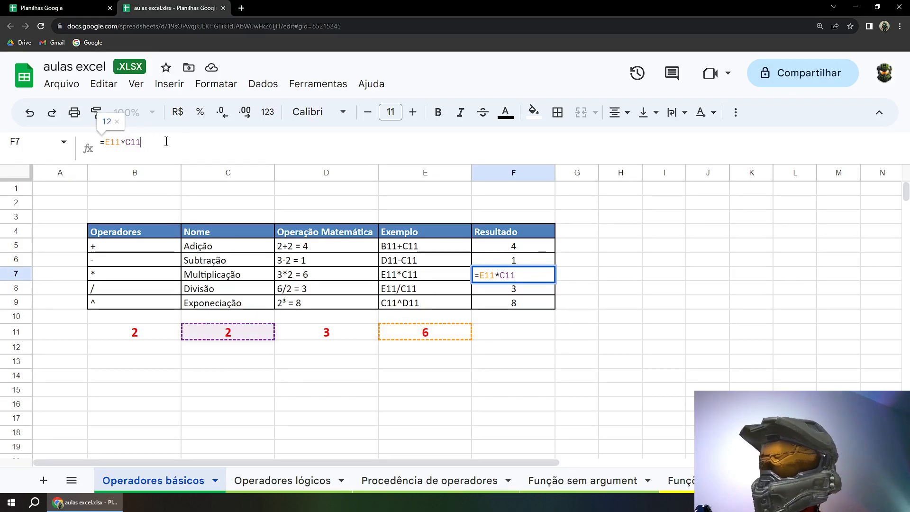
pyautogui.press('Return')
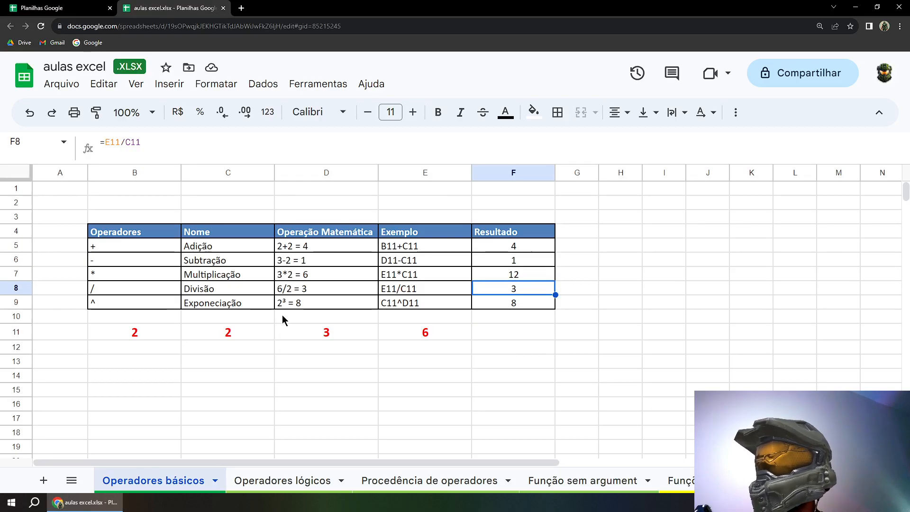
# Inspect the division formula in F8 and the exponentiation formula in F9 with the cells they reference
pyautogui.click(108, 143)
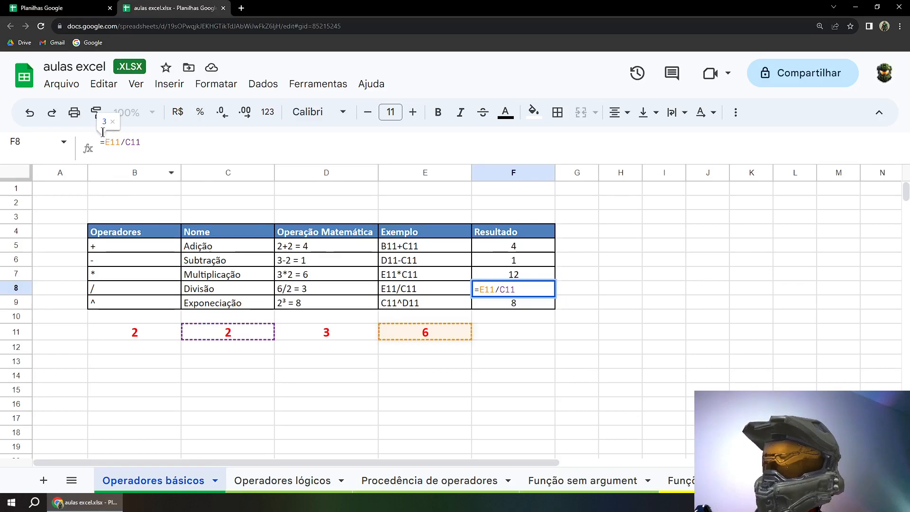
pyautogui.click(175, 146)
pyautogui.press('Return')
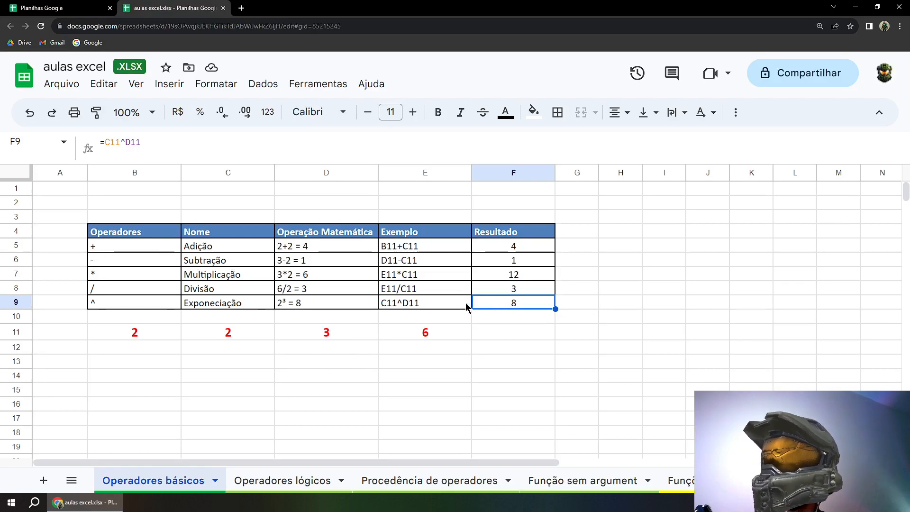
pyautogui.click(151, 143)
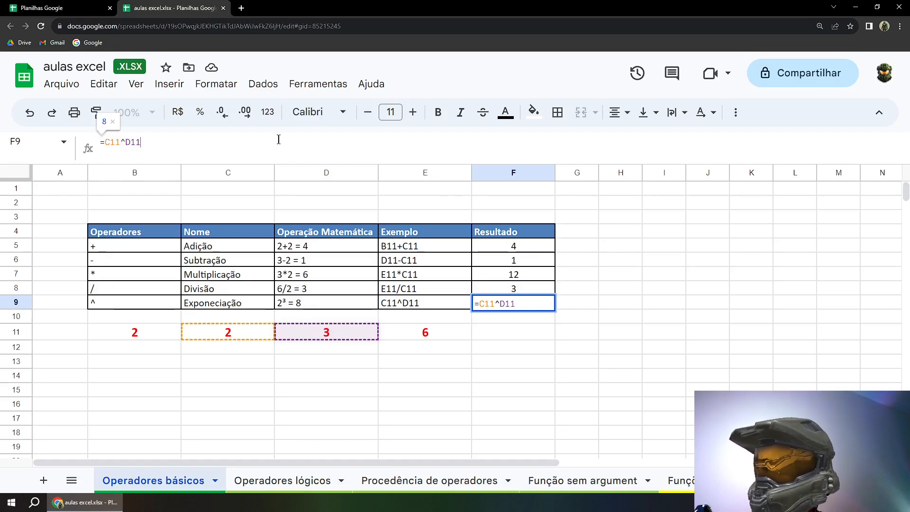
pyautogui.press('Return')
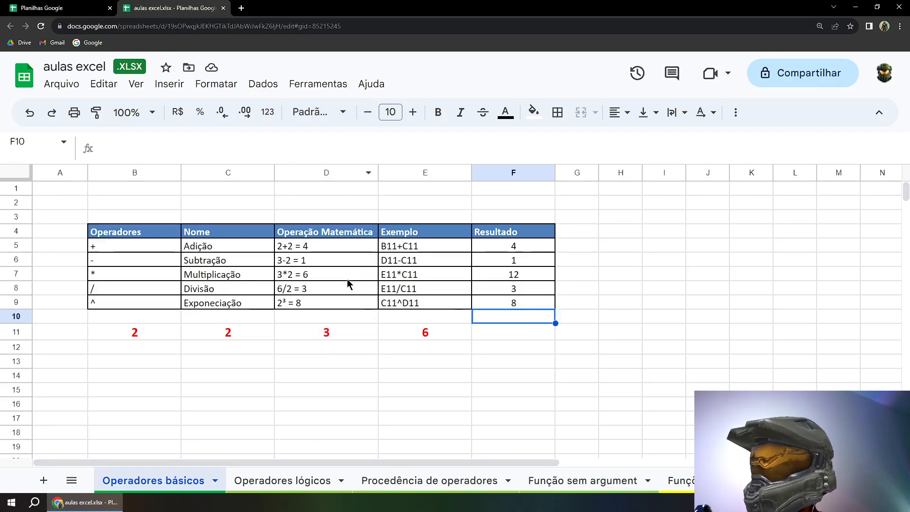
pyautogui.click(507, 305)
pyautogui.click(501, 335)
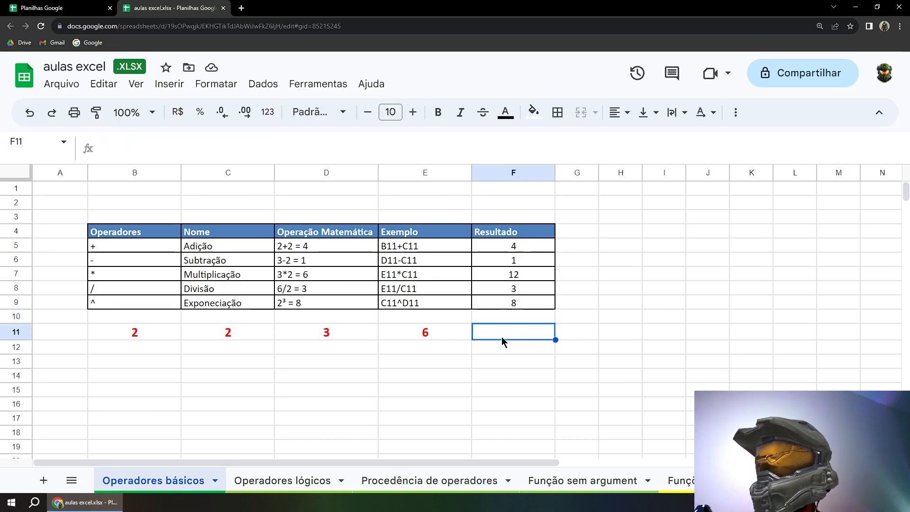